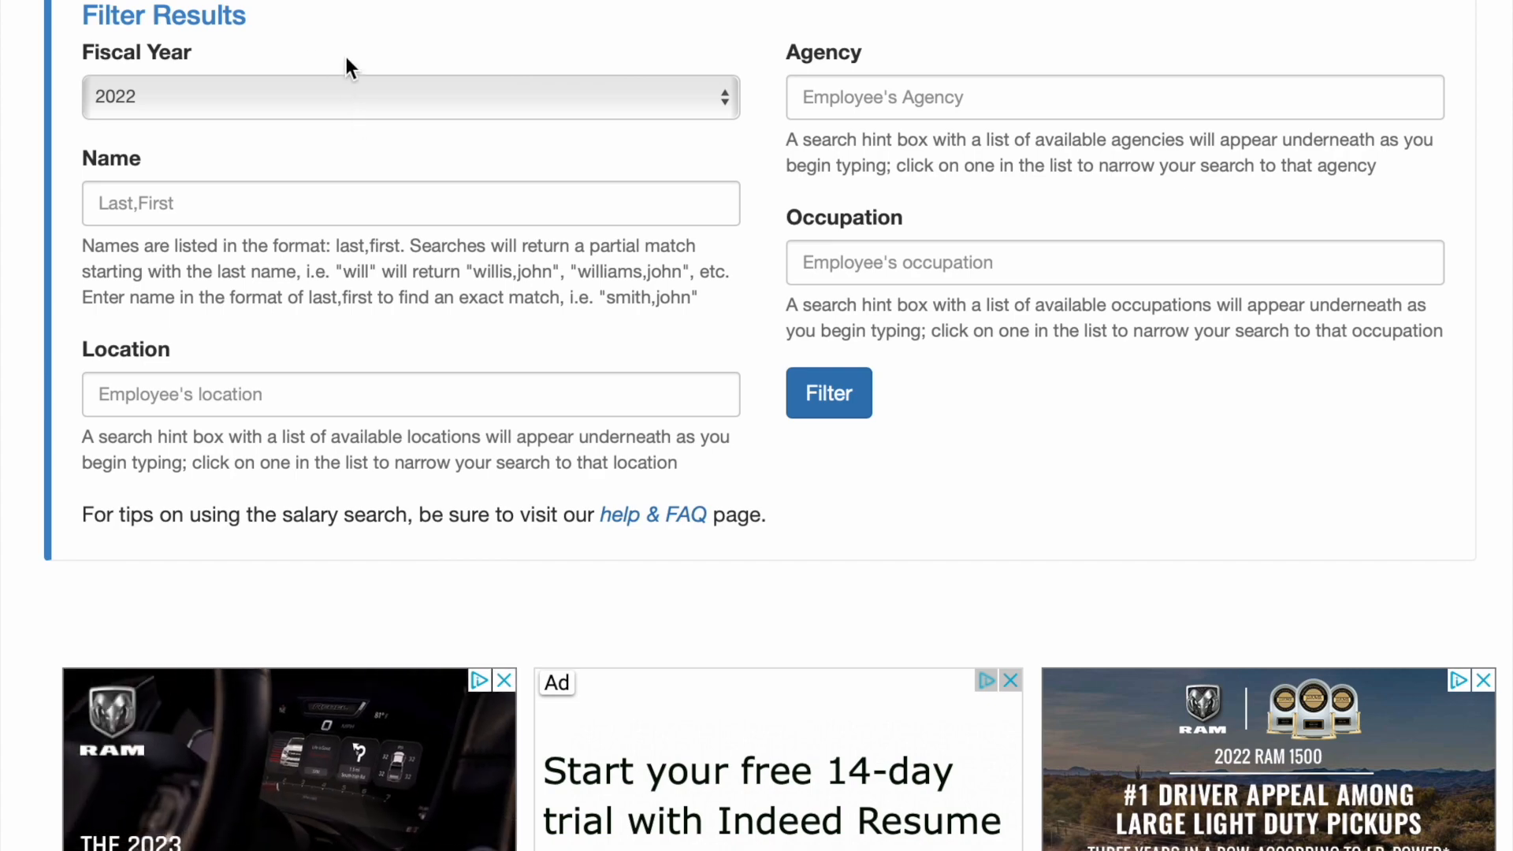
Check the salary filter form and keep fiscal year 2022 selected
{"action": "scroll", "coordinate": [388, 268], "scroll_direction": "down", "scroll_amount": 9}
{"action": "scroll", "coordinate": [388, 260], "scroll_direction": "down", "scroll_amount": 5}
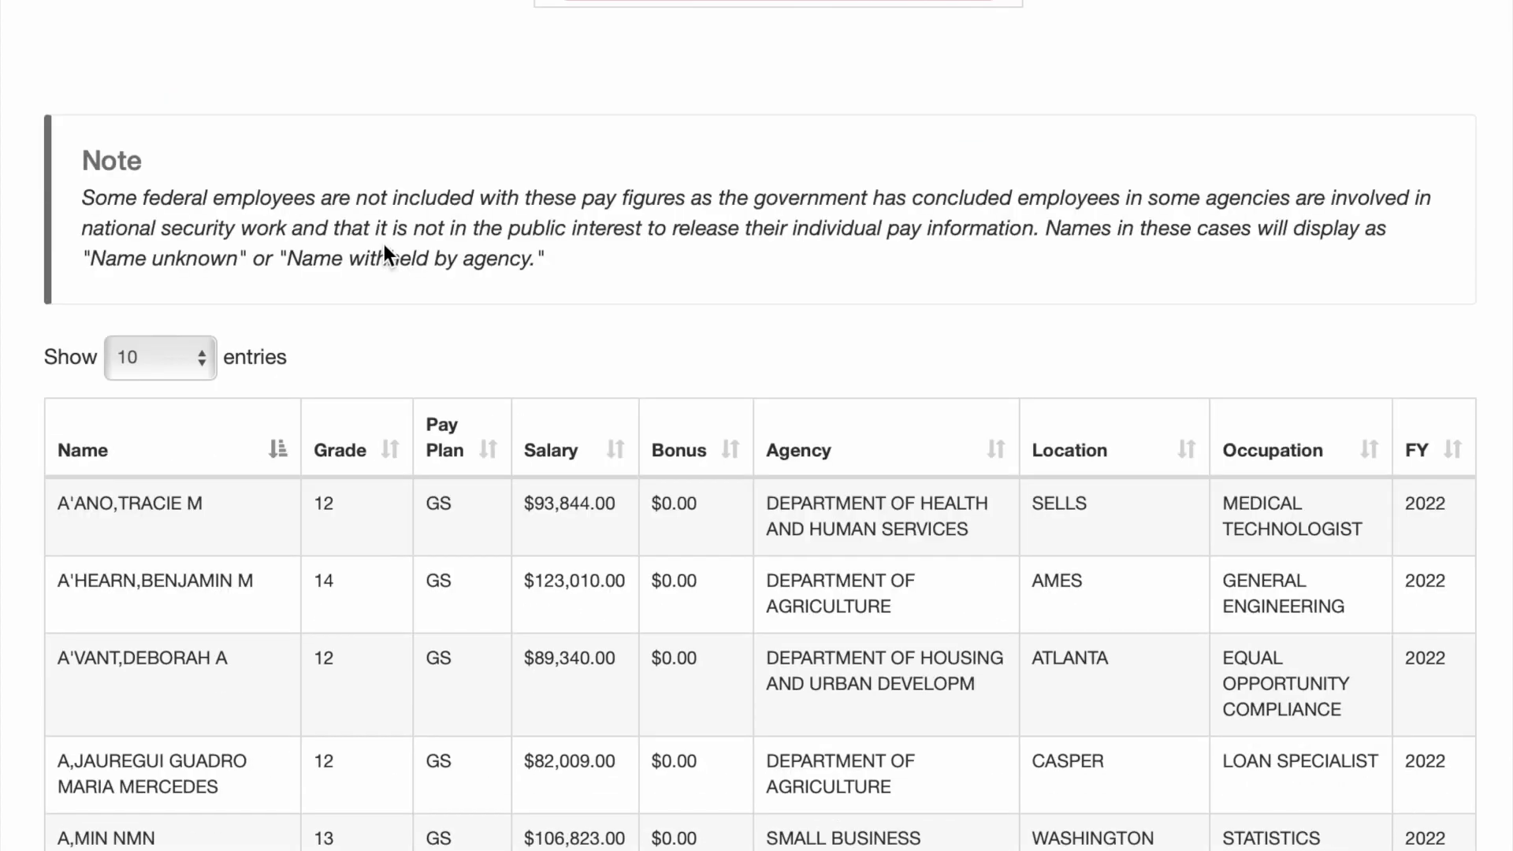
{"action": "scroll", "coordinate": [438, 528], "scroll_direction": "down", "scroll_amount": 7}
{"action": "scroll", "coordinate": [427, 508], "scroll_direction": "down", "scroll_amount": 2}
{"action": "scroll", "coordinate": [426, 504], "scroll_direction": "up", "scroll_amount": 4}
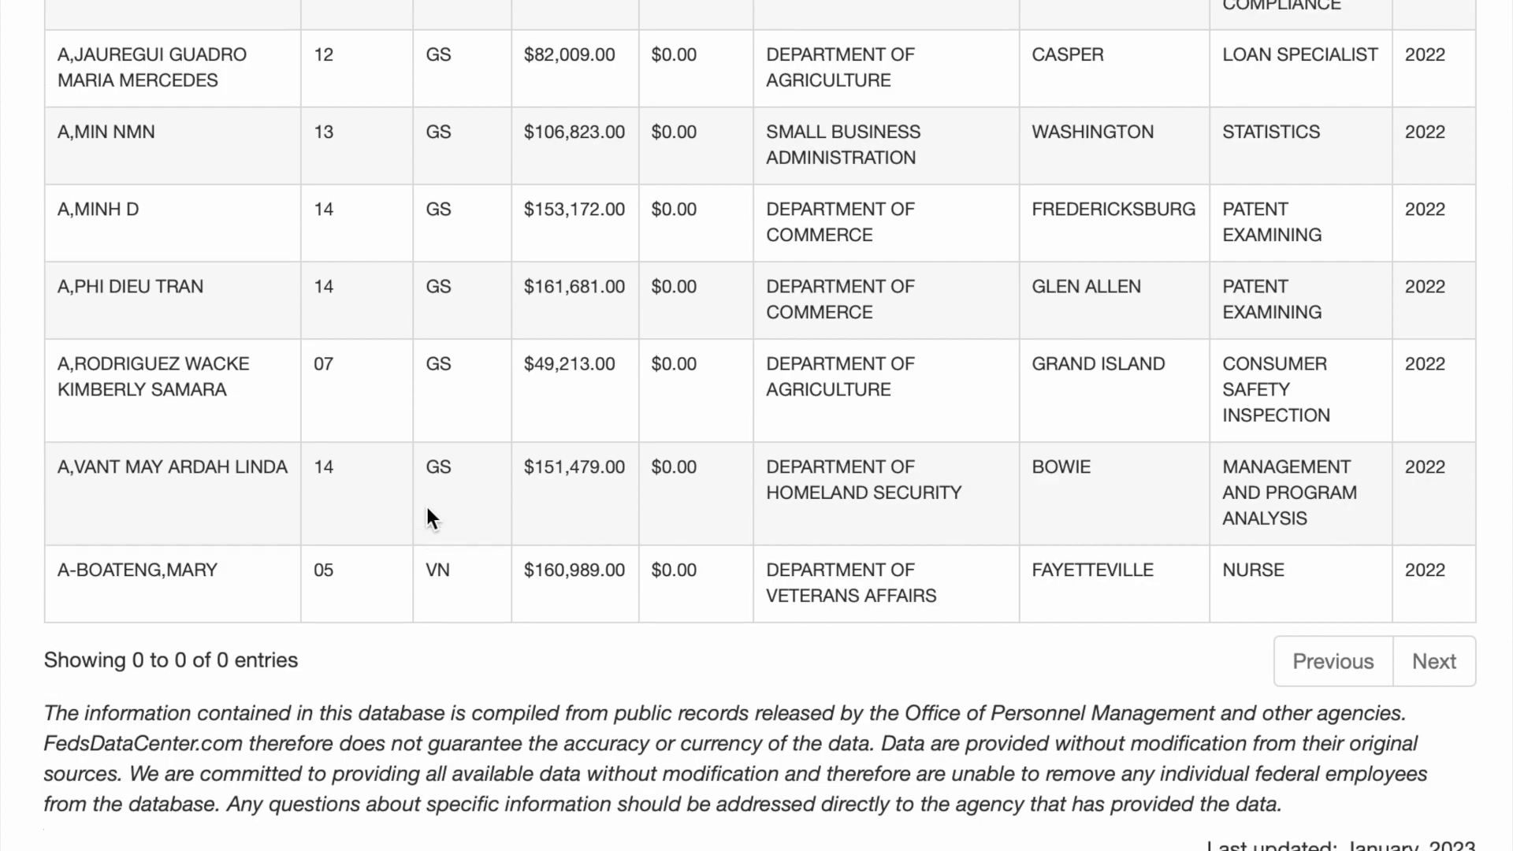
{"action": "scroll", "coordinate": [426, 508], "scroll_direction": "up", "scroll_amount": 15}
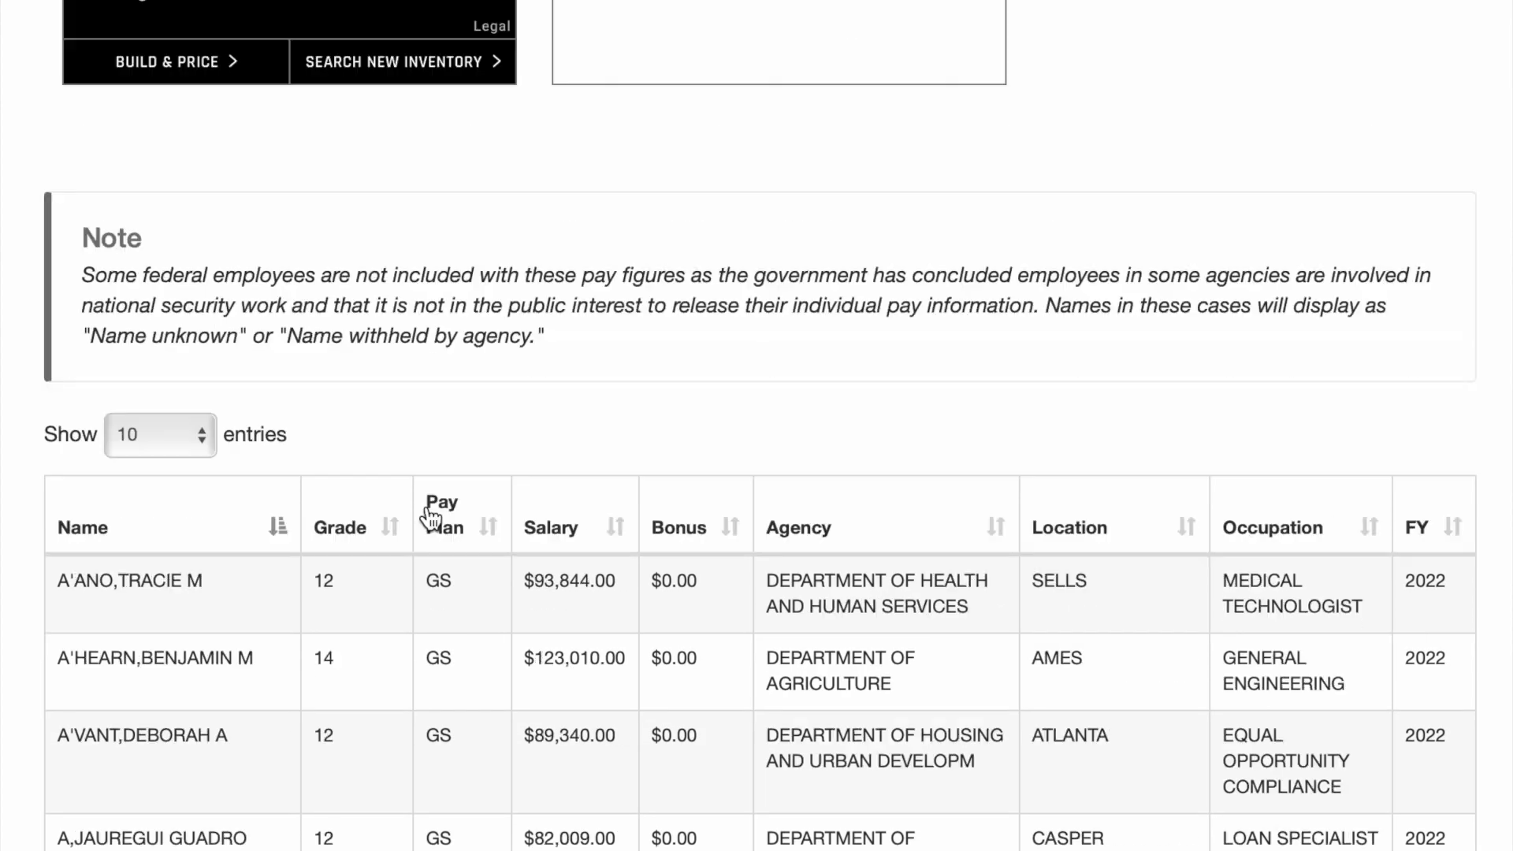
{"action": "scroll", "coordinate": [425, 516], "scroll_direction": "down", "scroll_amount": 3}
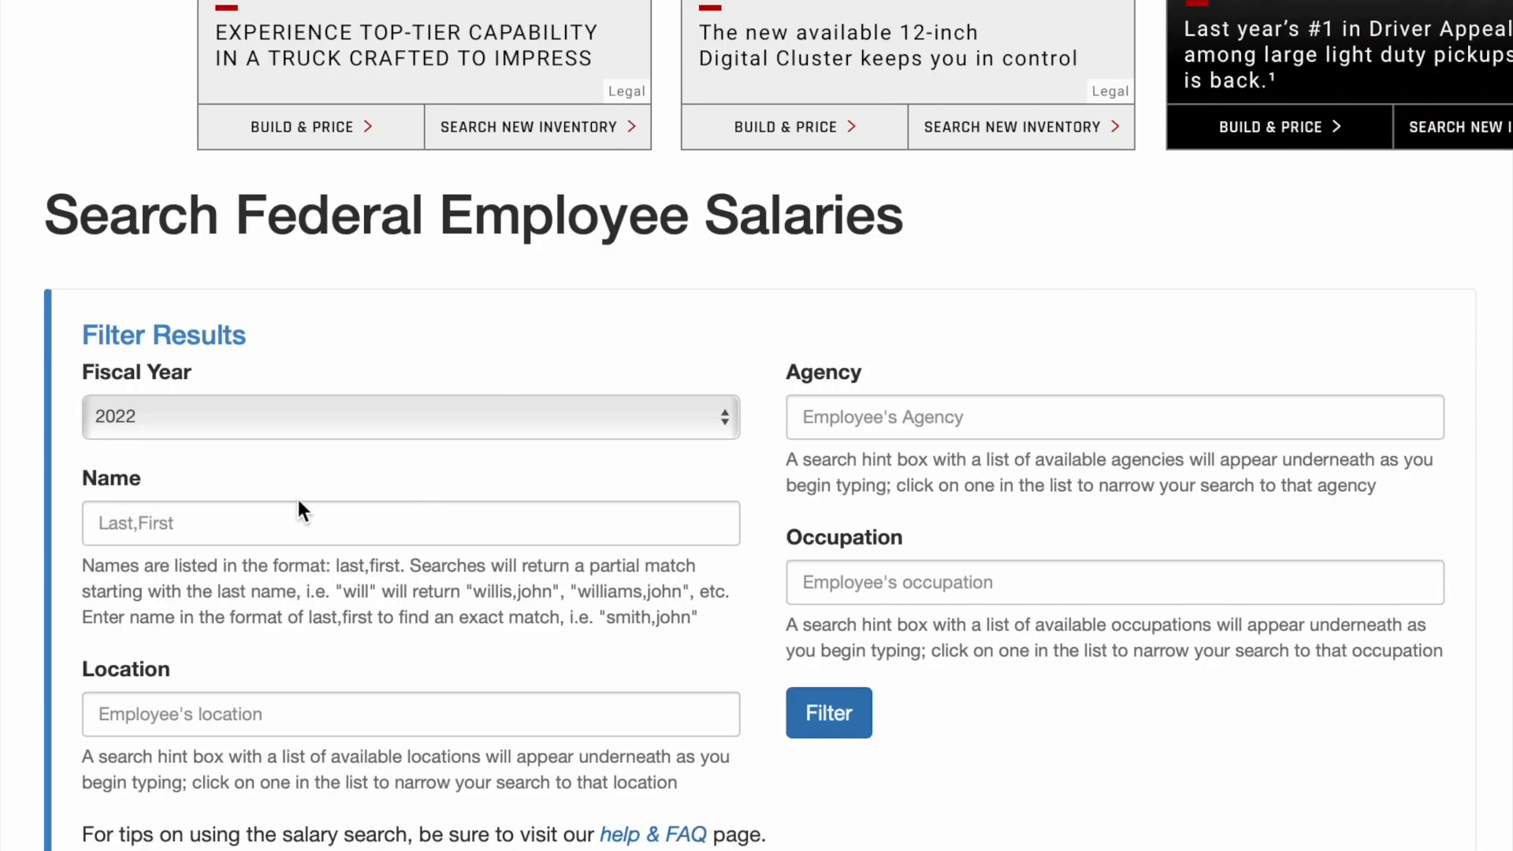
{"action": "left_click", "coordinate": [181, 415]}
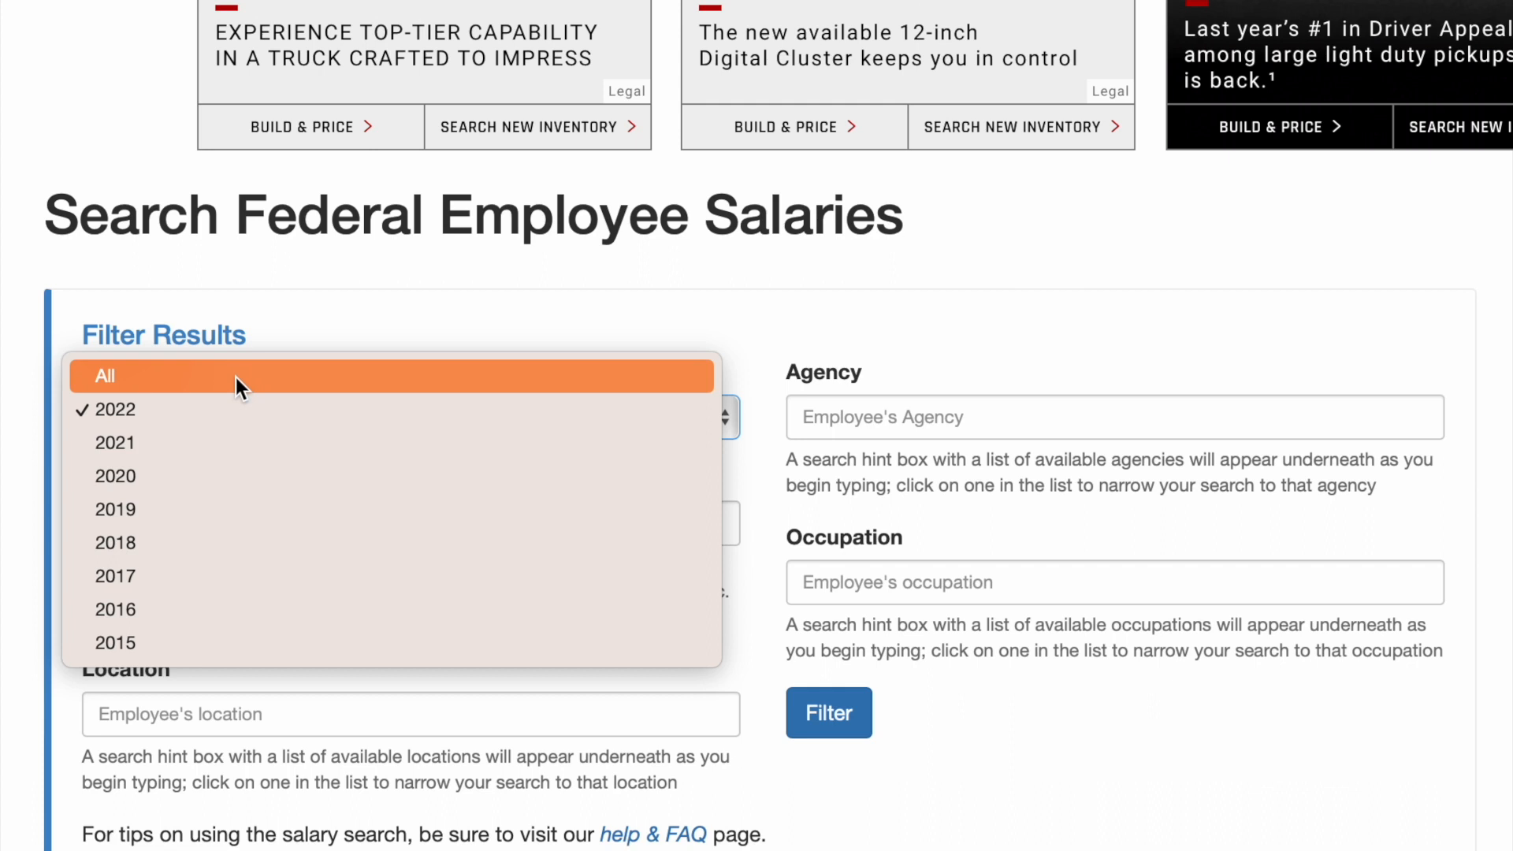
{"action": "left_click", "coordinate": [471, 316]}
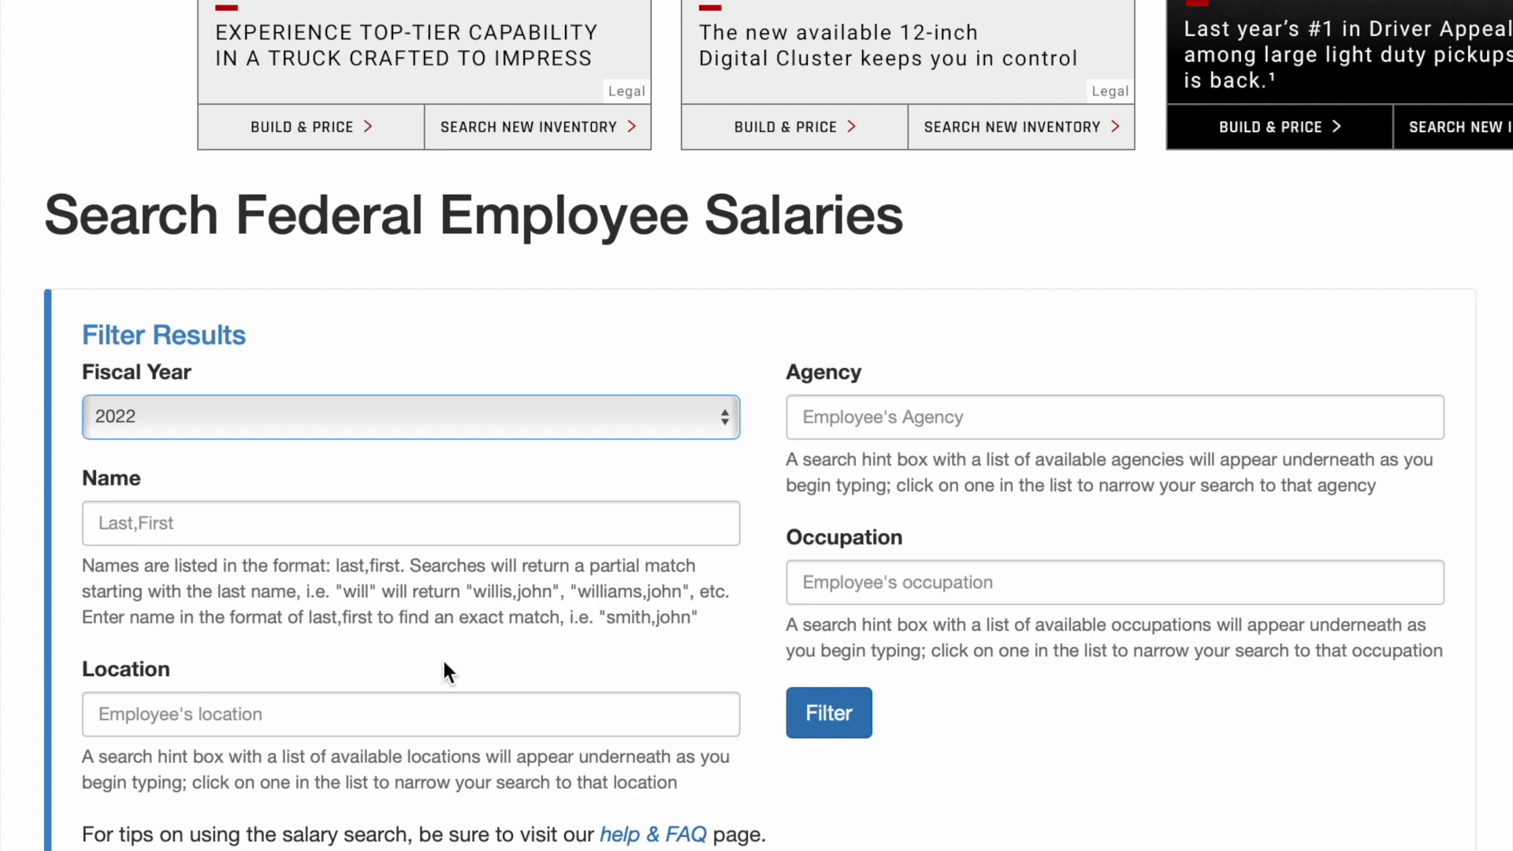
{"action": "scroll", "coordinate": [473, 552], "scroll_direction": "down", "scroll_amount": 4}
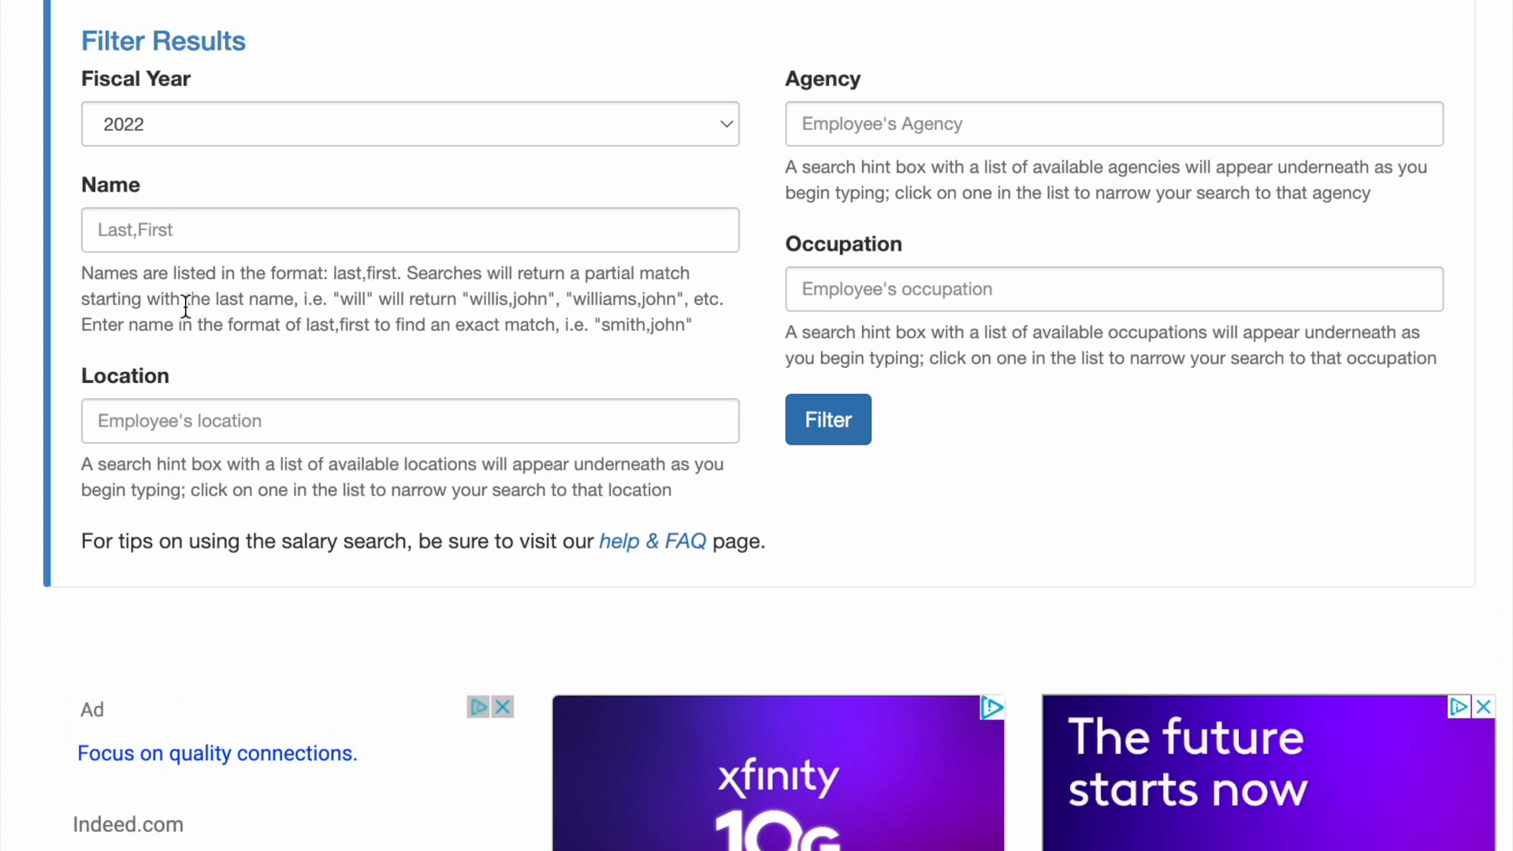
Filter the 2022 salary results by last name 'Jones' and scroll through the matches
{"action": "left_click", "coordinate": [155, 239]}
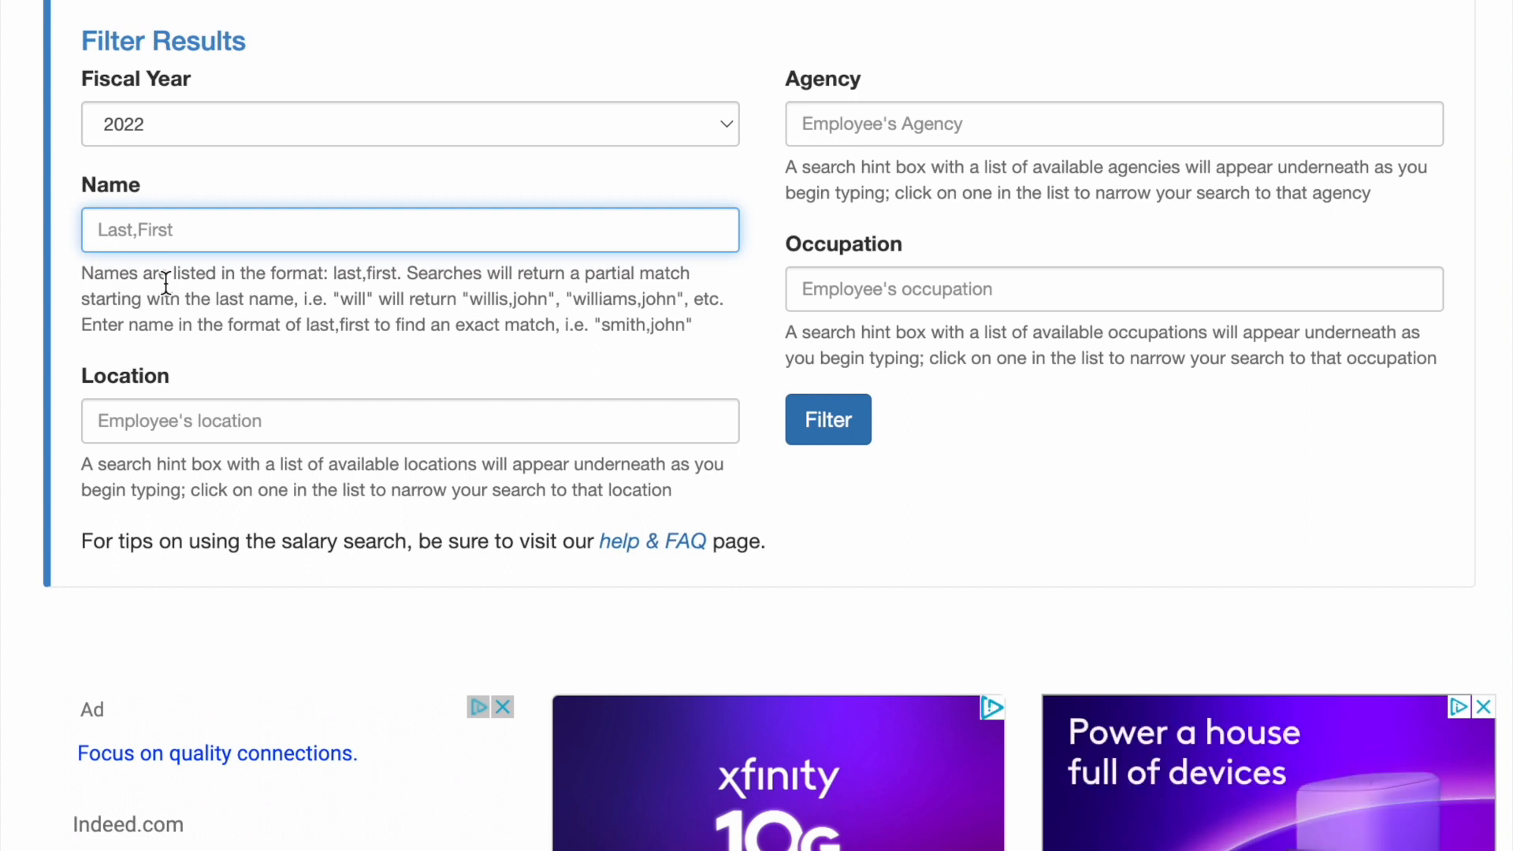
{"action": "type", "text": "Jones"}
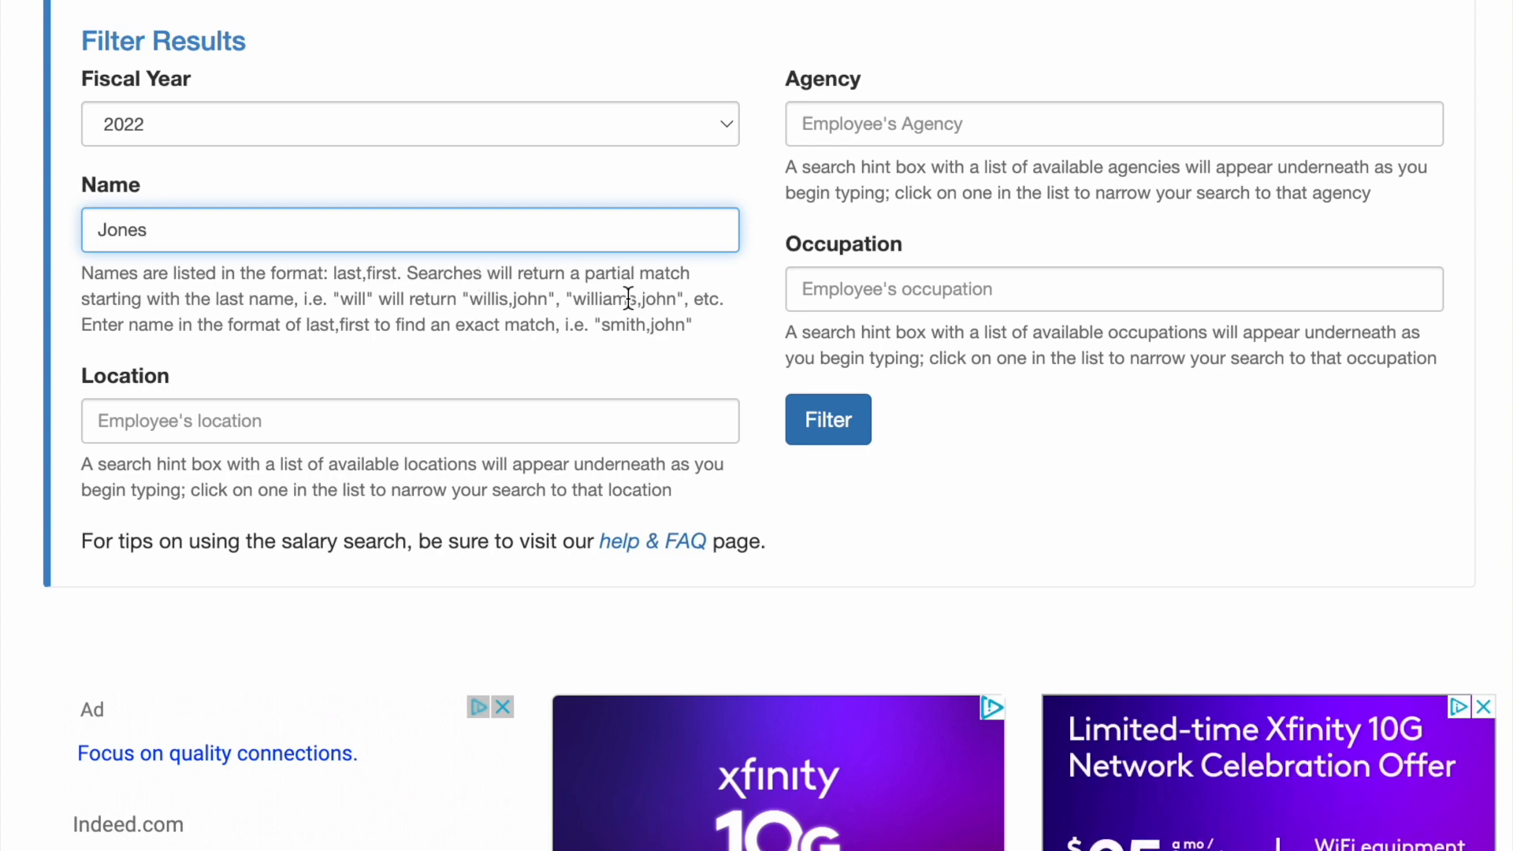
{"action": "left_click", "coordinate": [818, 438]}
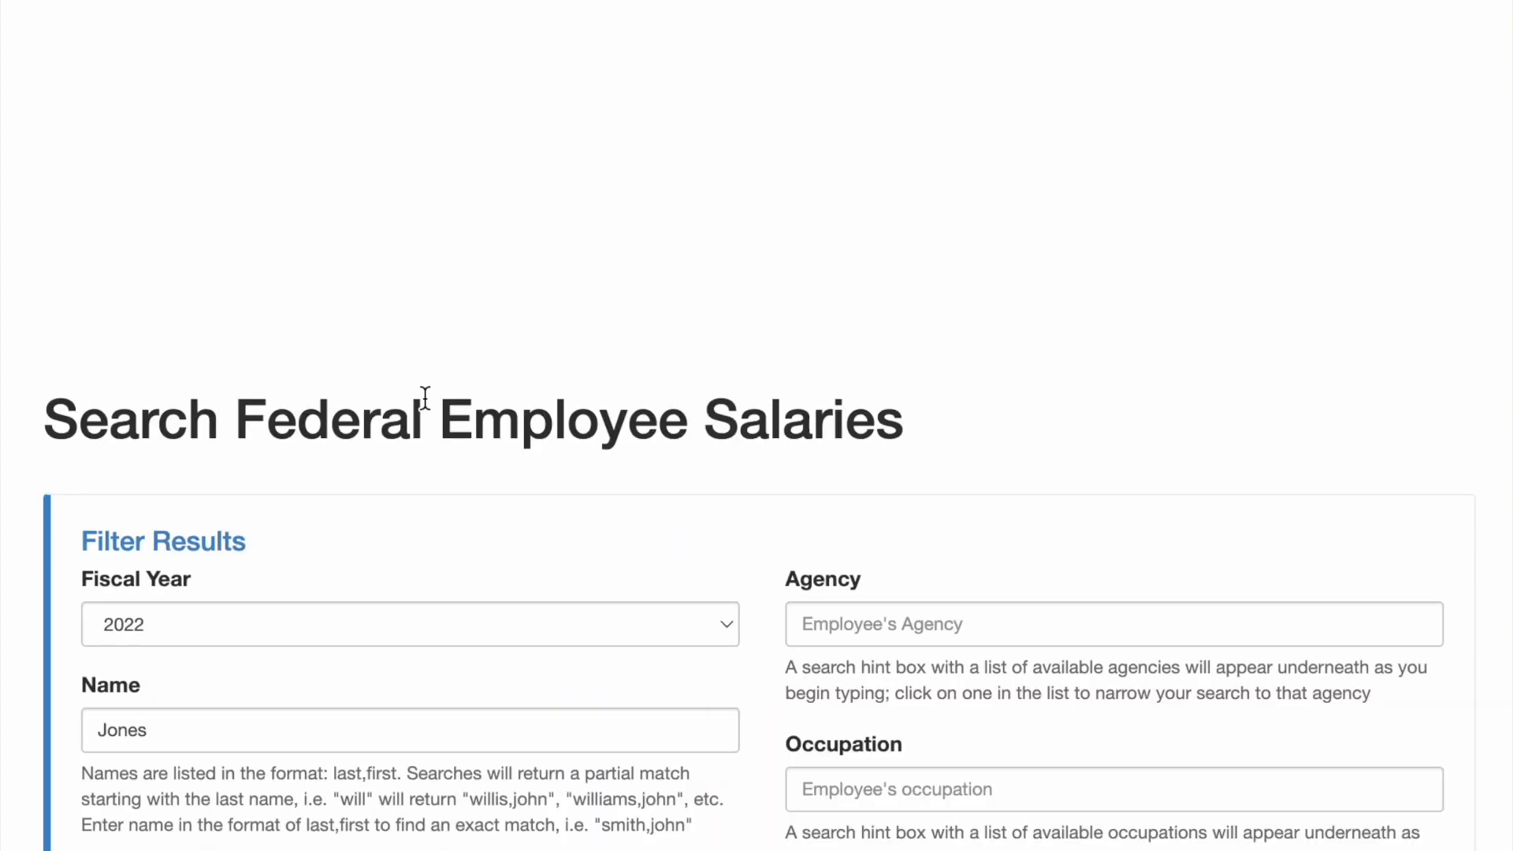
{"action": "scroll", "coordinate": [414, 390], "scroll_direction": "down", "scroll_amount": 20}
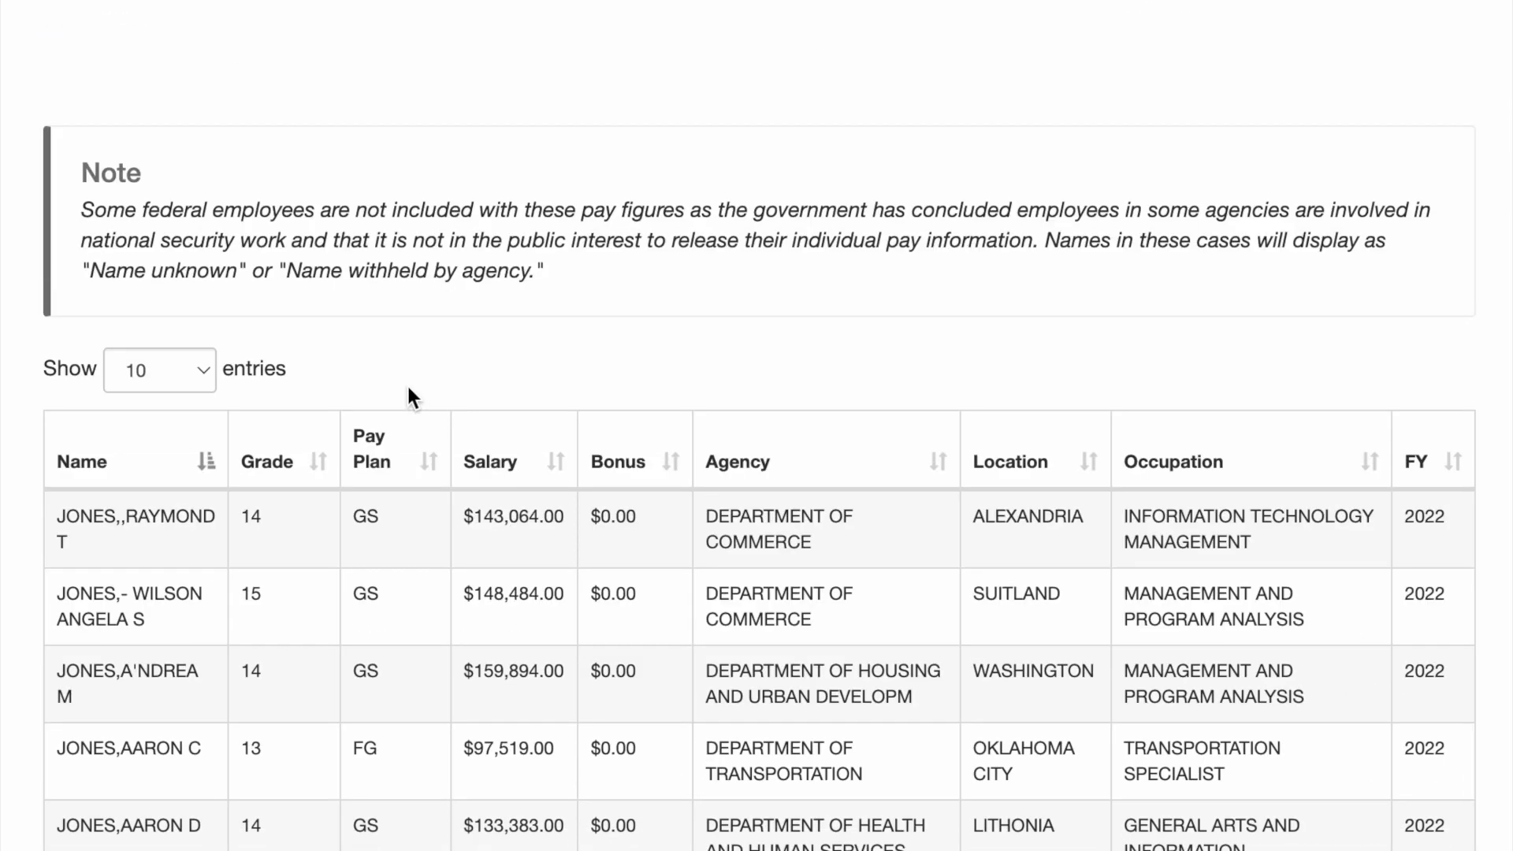
{"action": "scroll", "coordinate": [189, 339], "scroll_direction": "down", "scroll_amount": 4}
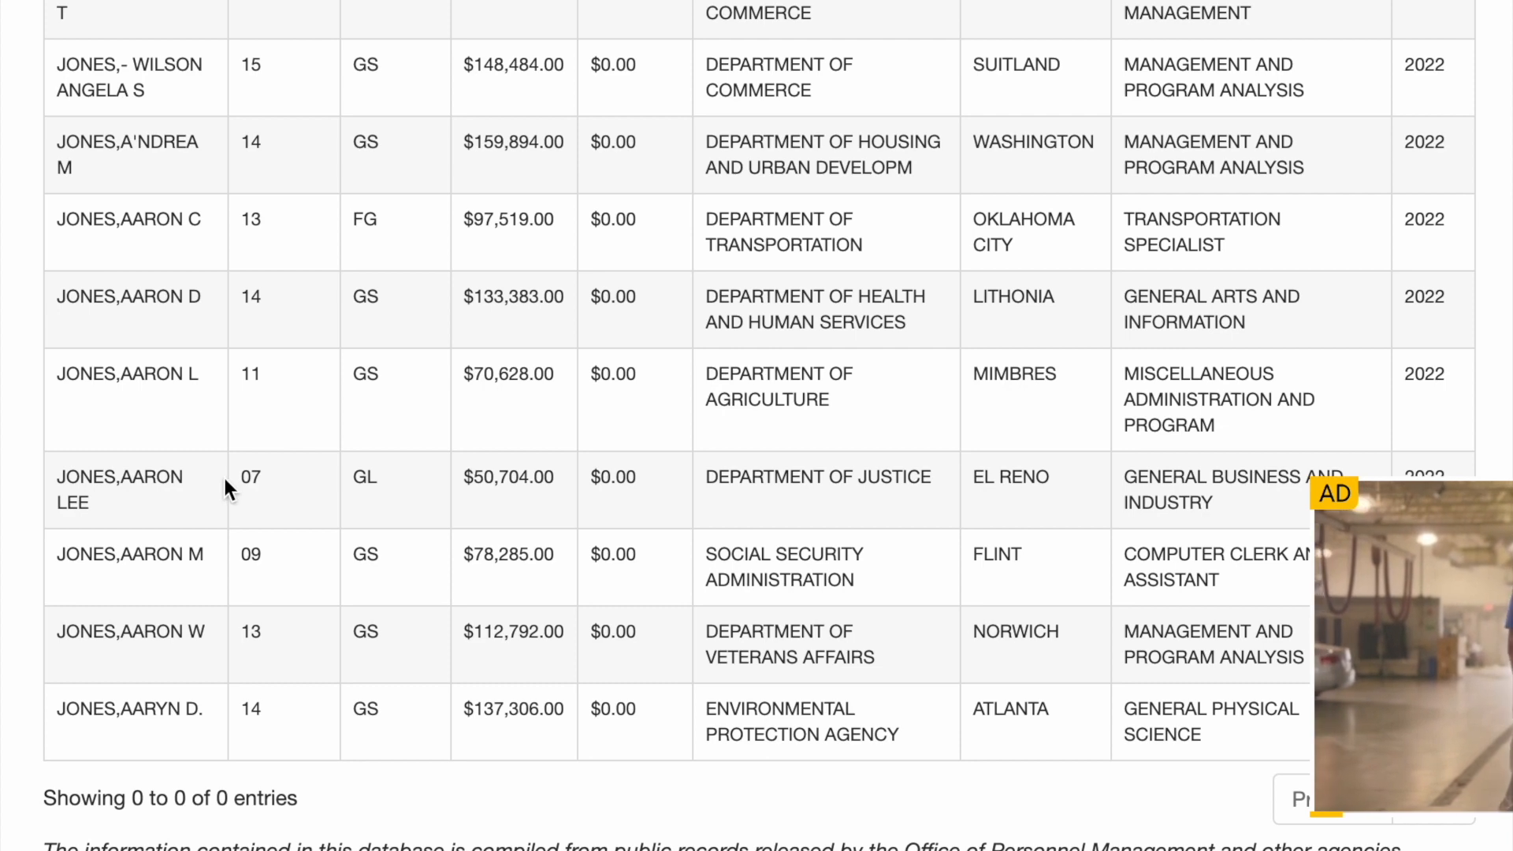
{"action": "scroll", "coordinate": [225, 479], "scroll_direction": "up", "scroll_amount": 15}
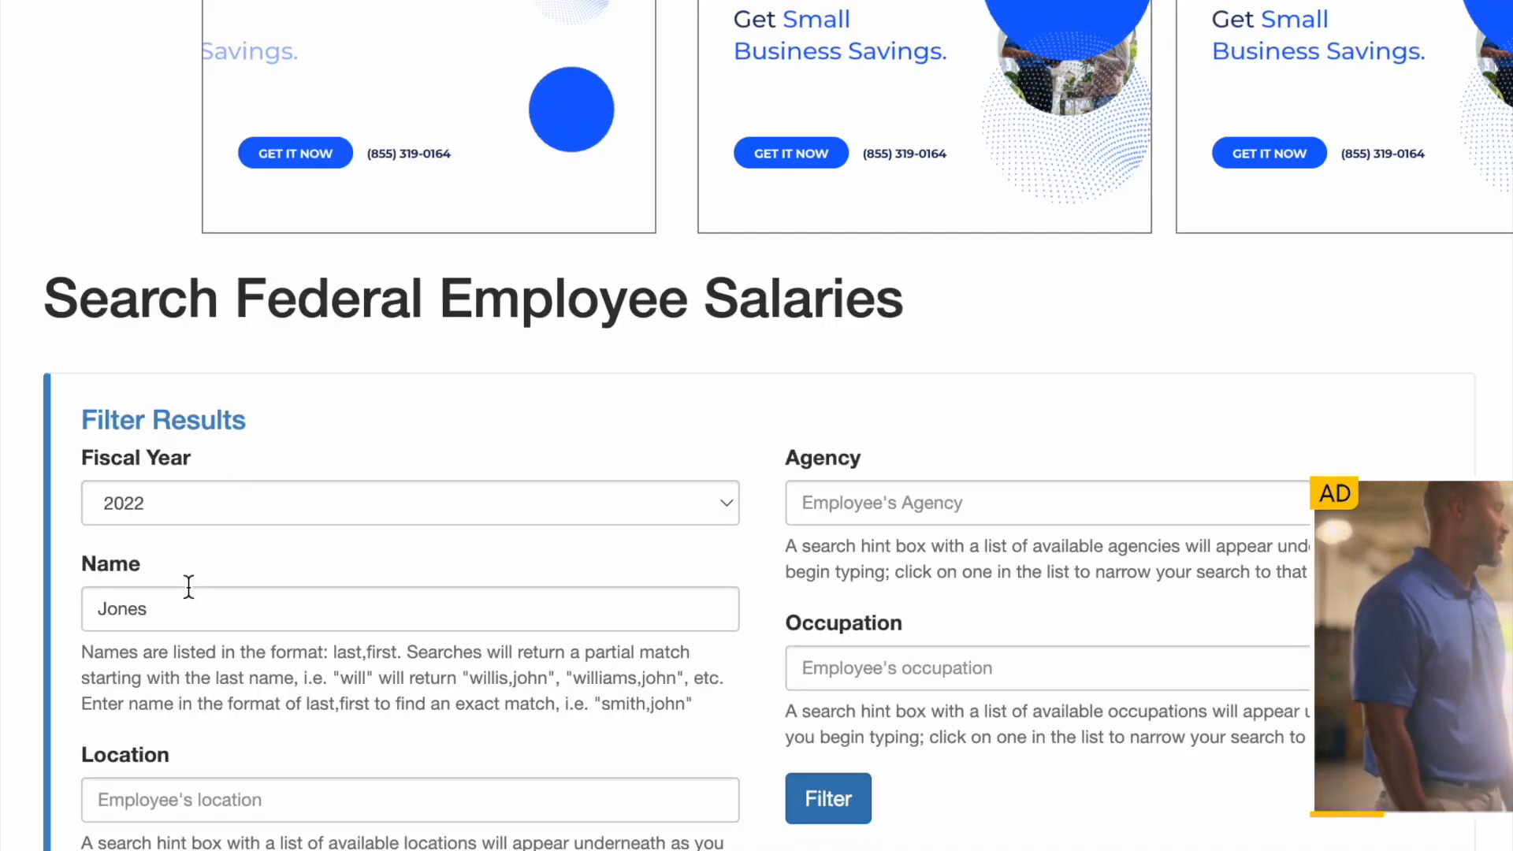
{"action": "scroll", "coordinate": [184, 591], "scroll_direction": "down", "scroll_amount": 1}
{"action": "scroll", "coordinate": [184, 591], "scroll_direction": "down", "scroll_amount": 5}
Narrow the name filter to 'Jones,J' and review the Joneses whose first names start with J
{"action": "left_click", "coordinate": [177, 246]}
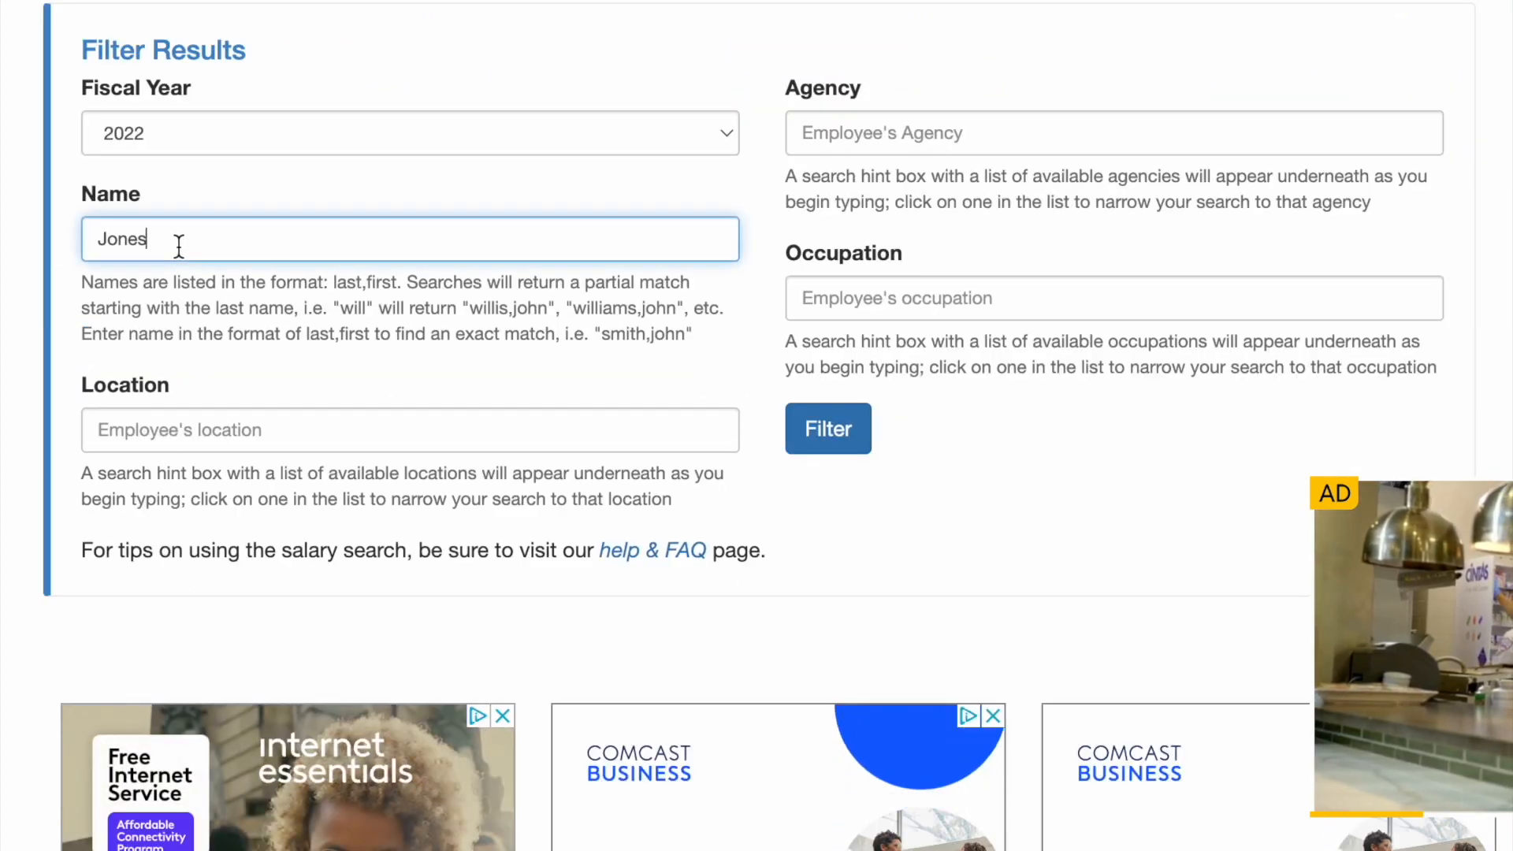
{"action": "type", "text": ","}
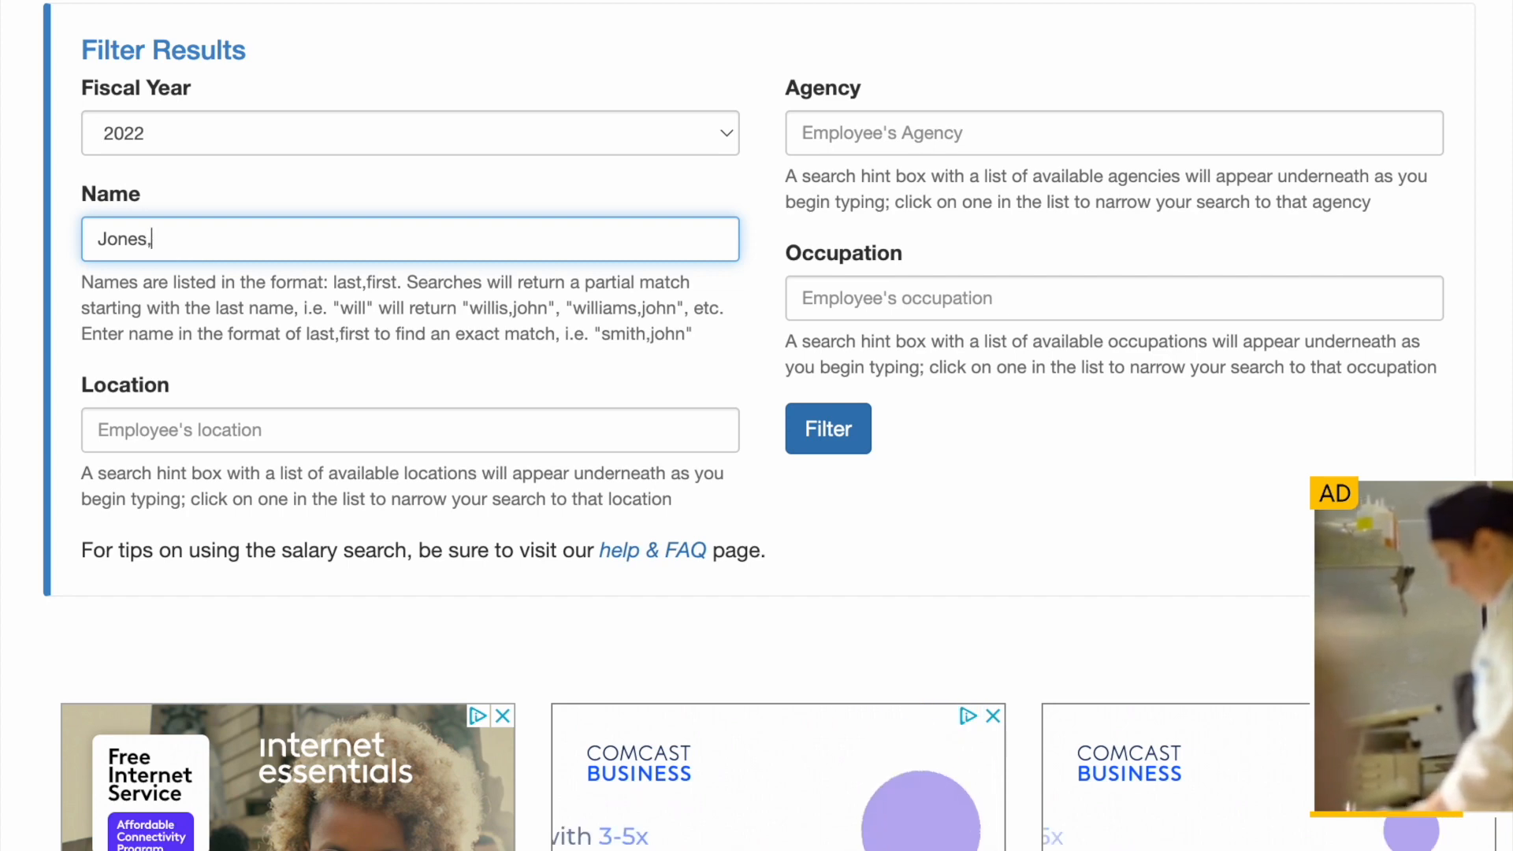
{"action": "type", "text": "J"}
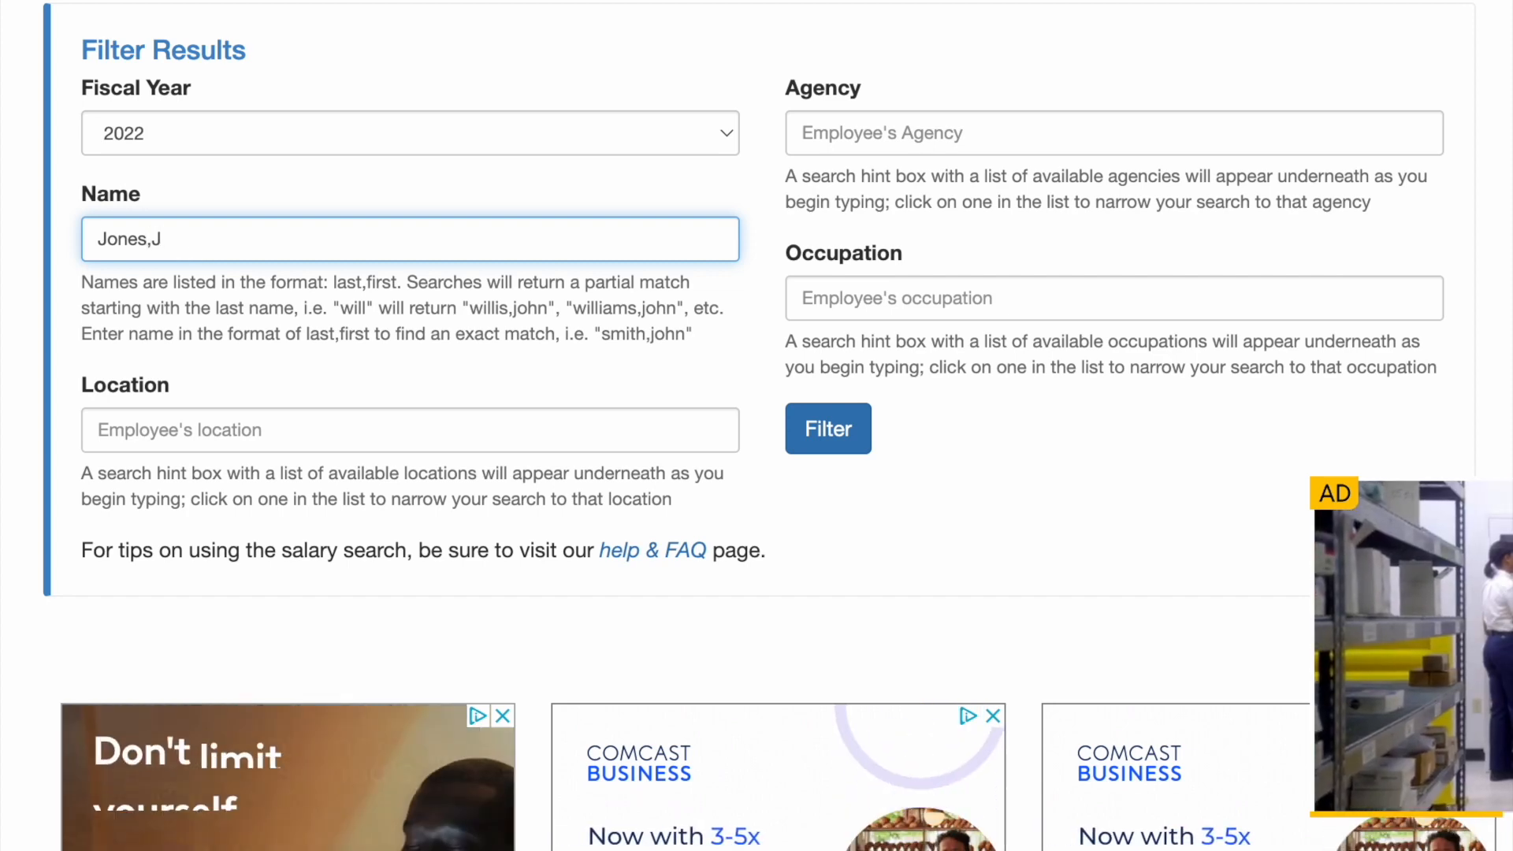
{"action": "left_click", "coordinate": [829, 430]}
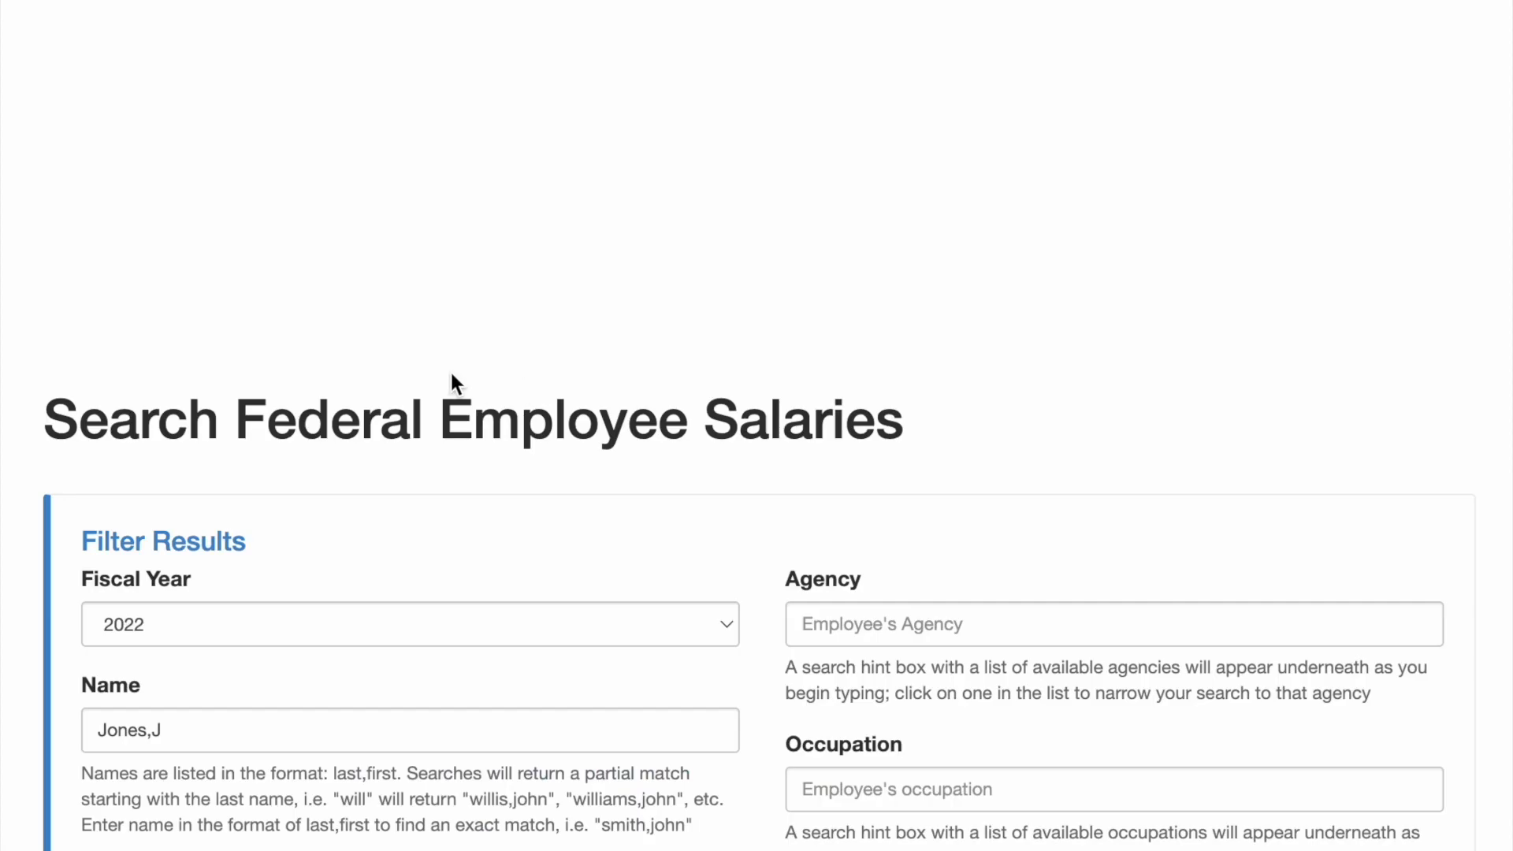
{"action": "scroll", "coordinate": [450, 378], "scroll_direction": "down", "scroll_amount": 15}
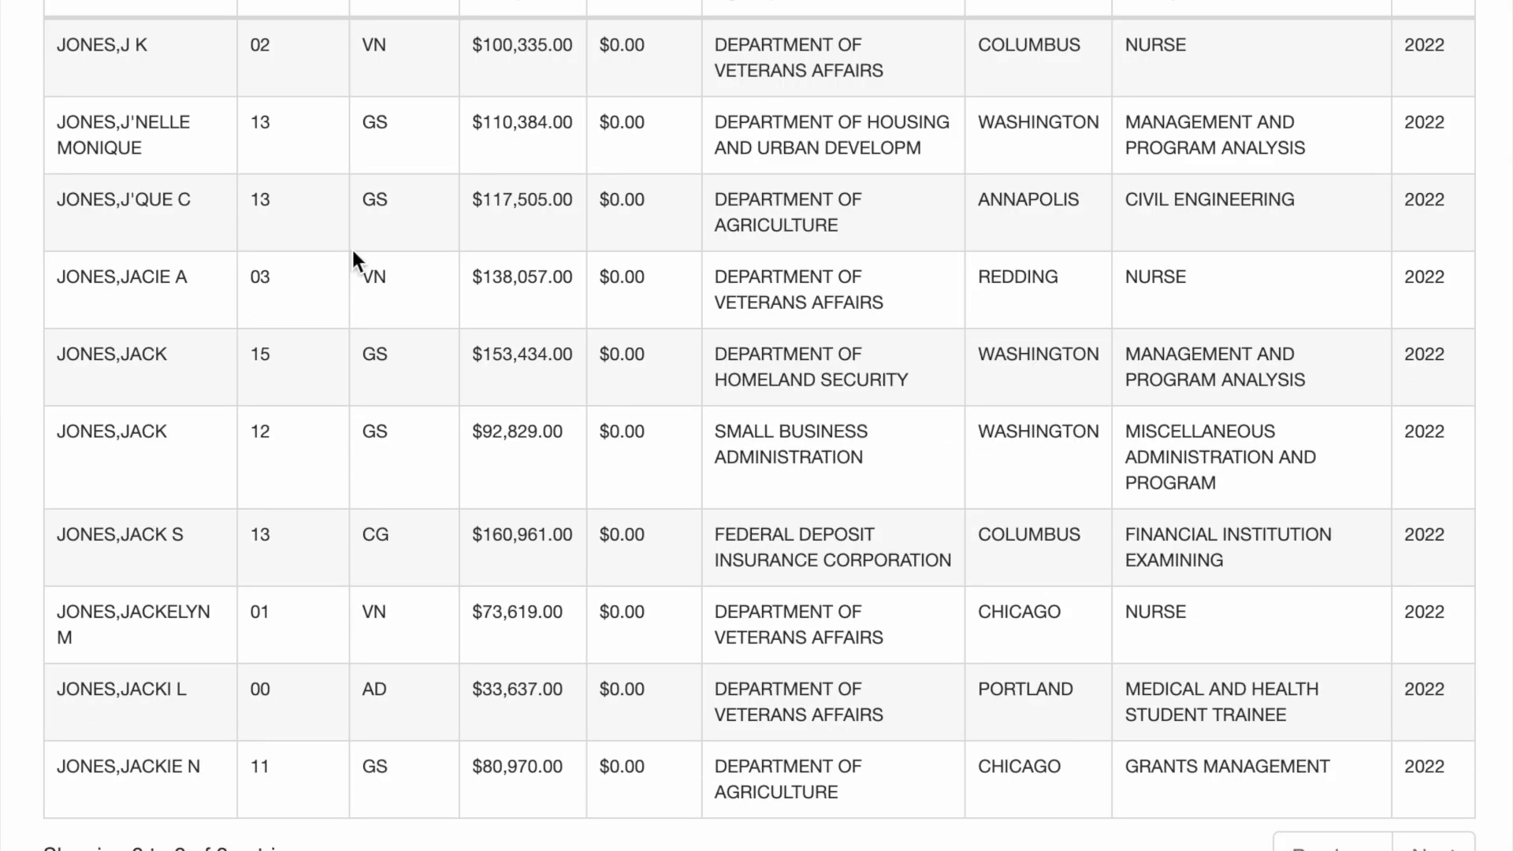
{"action": "scroll", "coordinate": [342, 260], "scroll_direction": "down", "scroll_amount": 5}
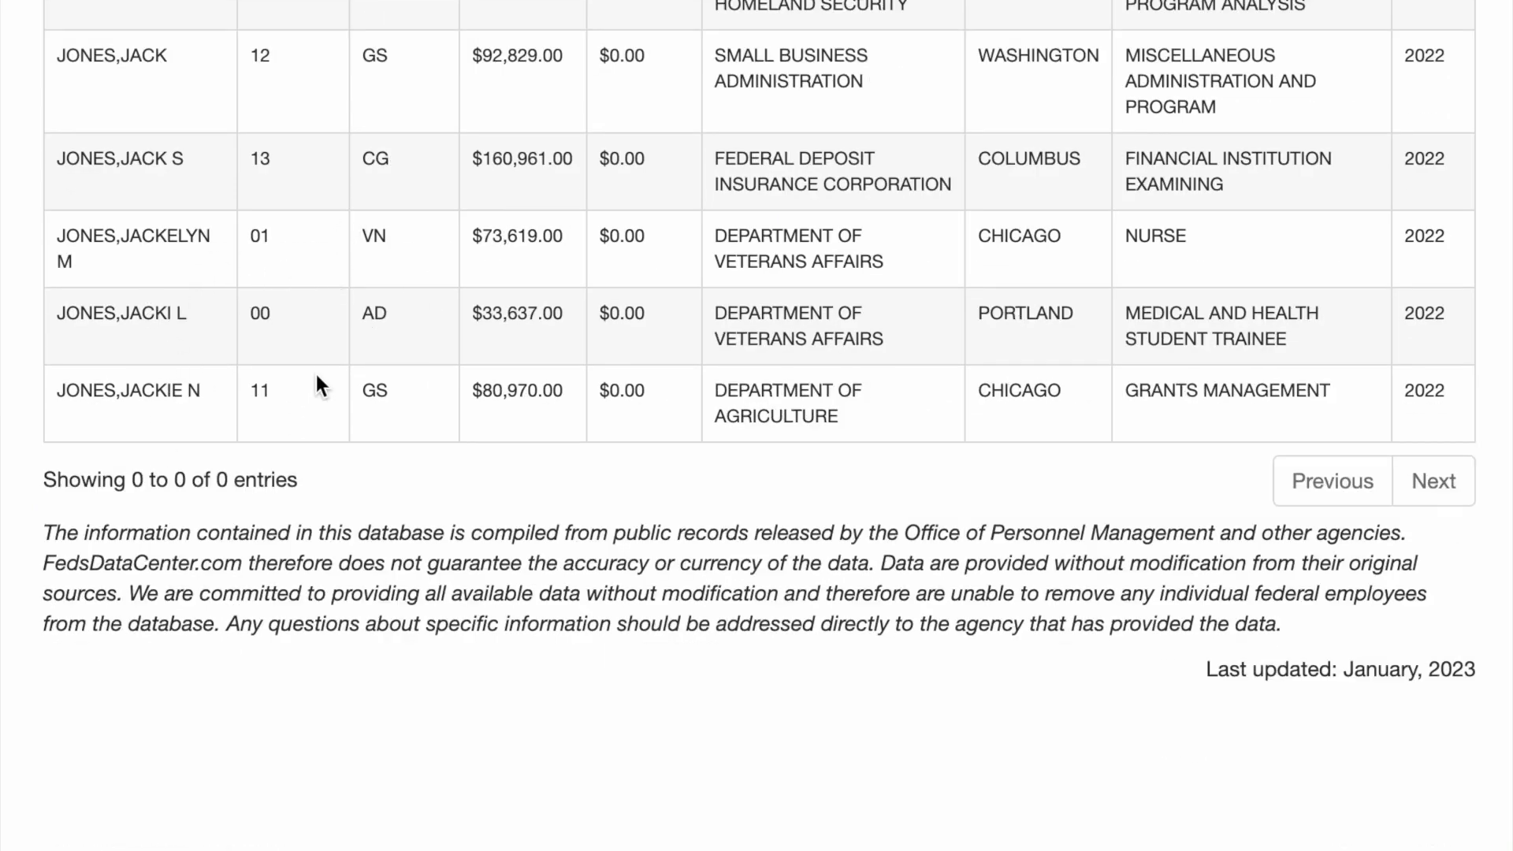
{"action": "scroll", "coordinate": [315, 375], "scroll_direction": "up", "scroll_amount": 15}
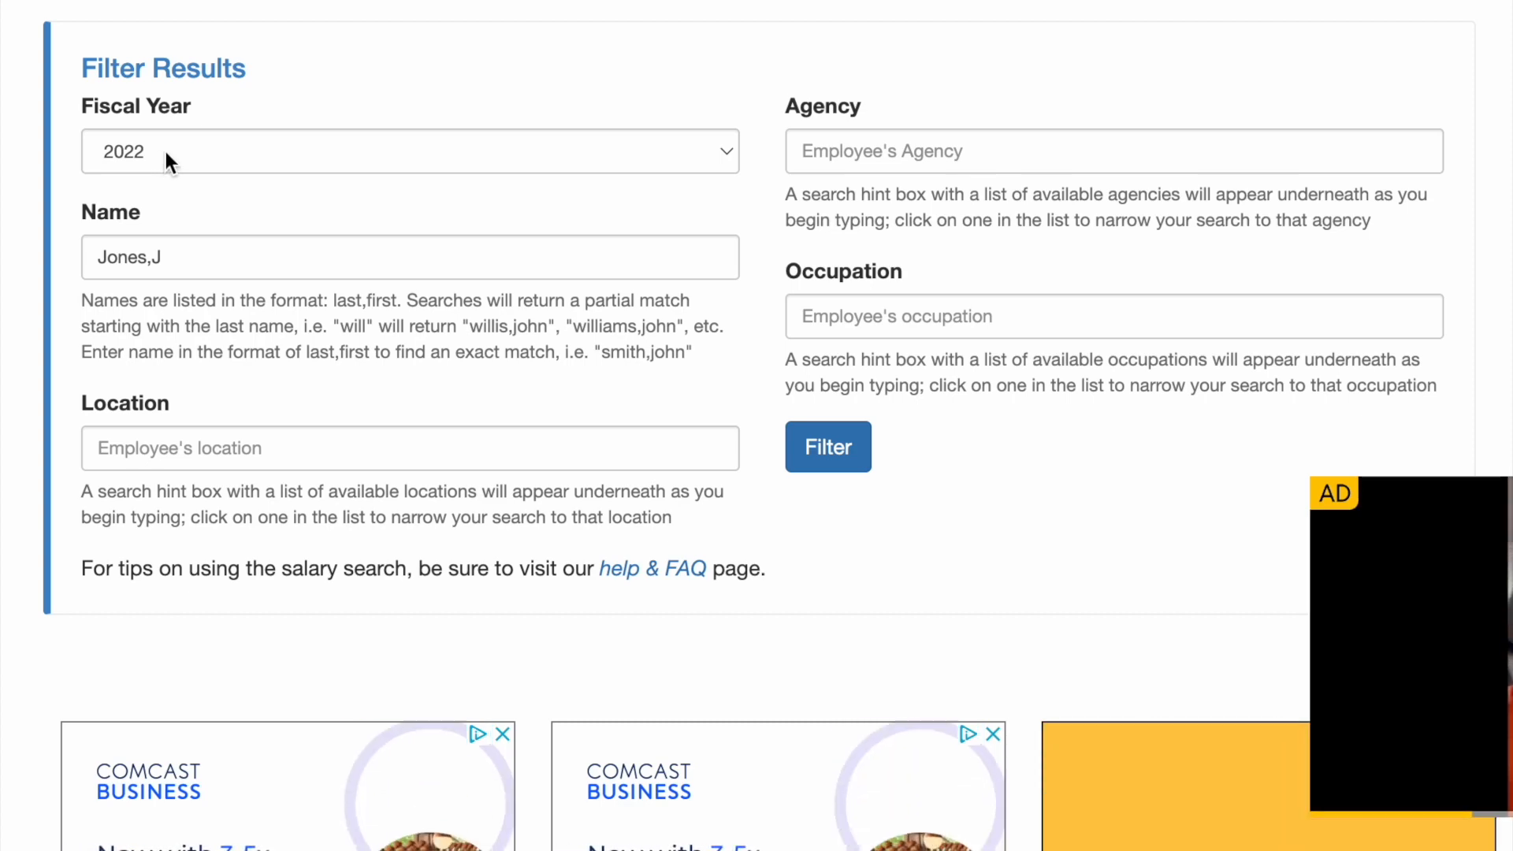
{"action": "left_click", "coordinate": [165, 151]}
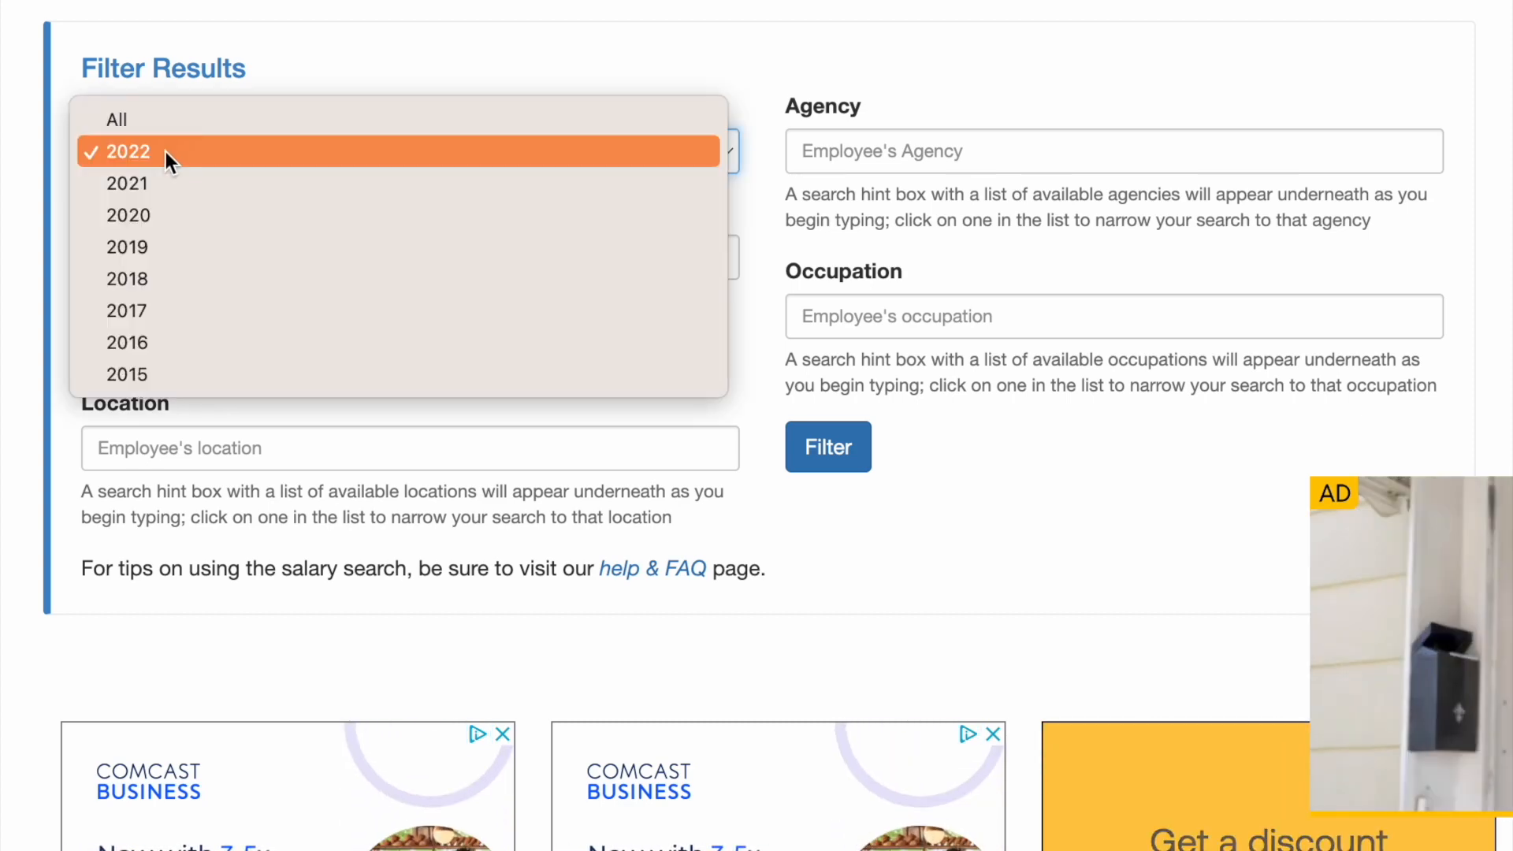
{"action": "left_click", "coordinate": [49, 167]}
{"action": "left_click", "coordinate": [244, 260]}
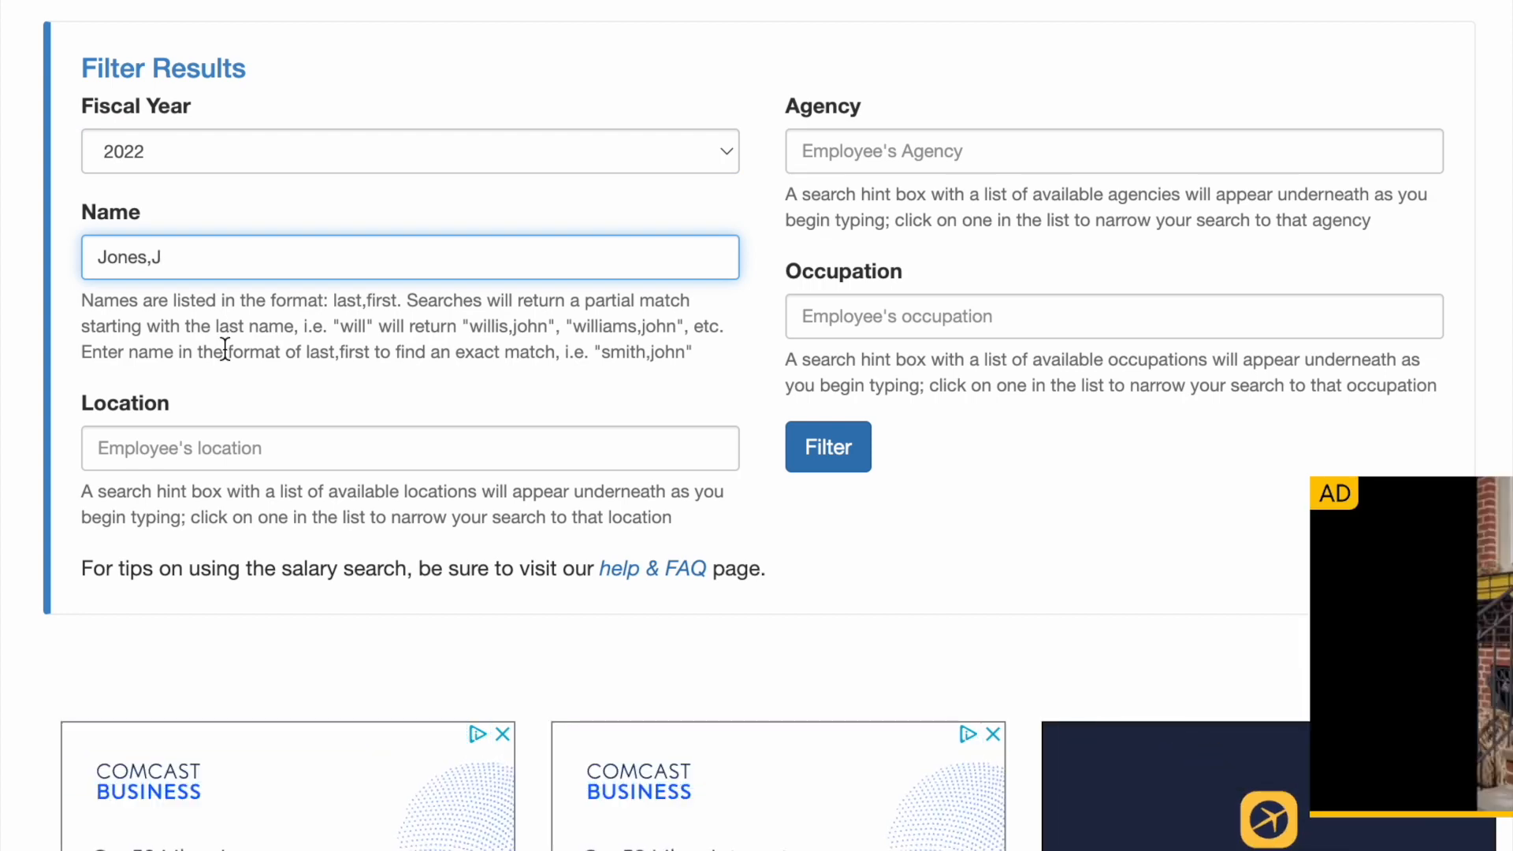
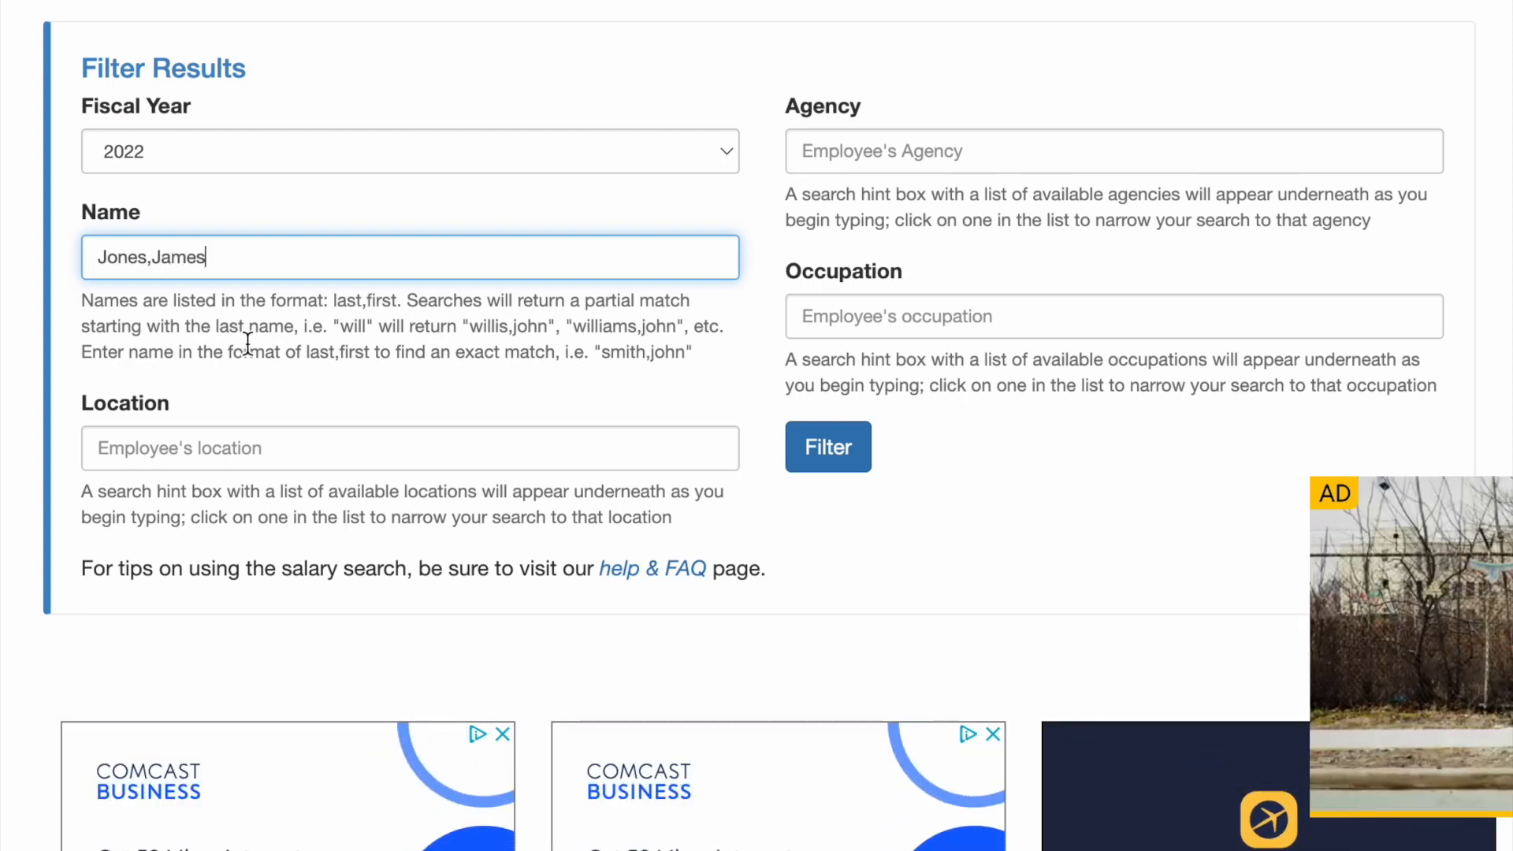
{"action": "left_click", "coordinate": [789, 447]}
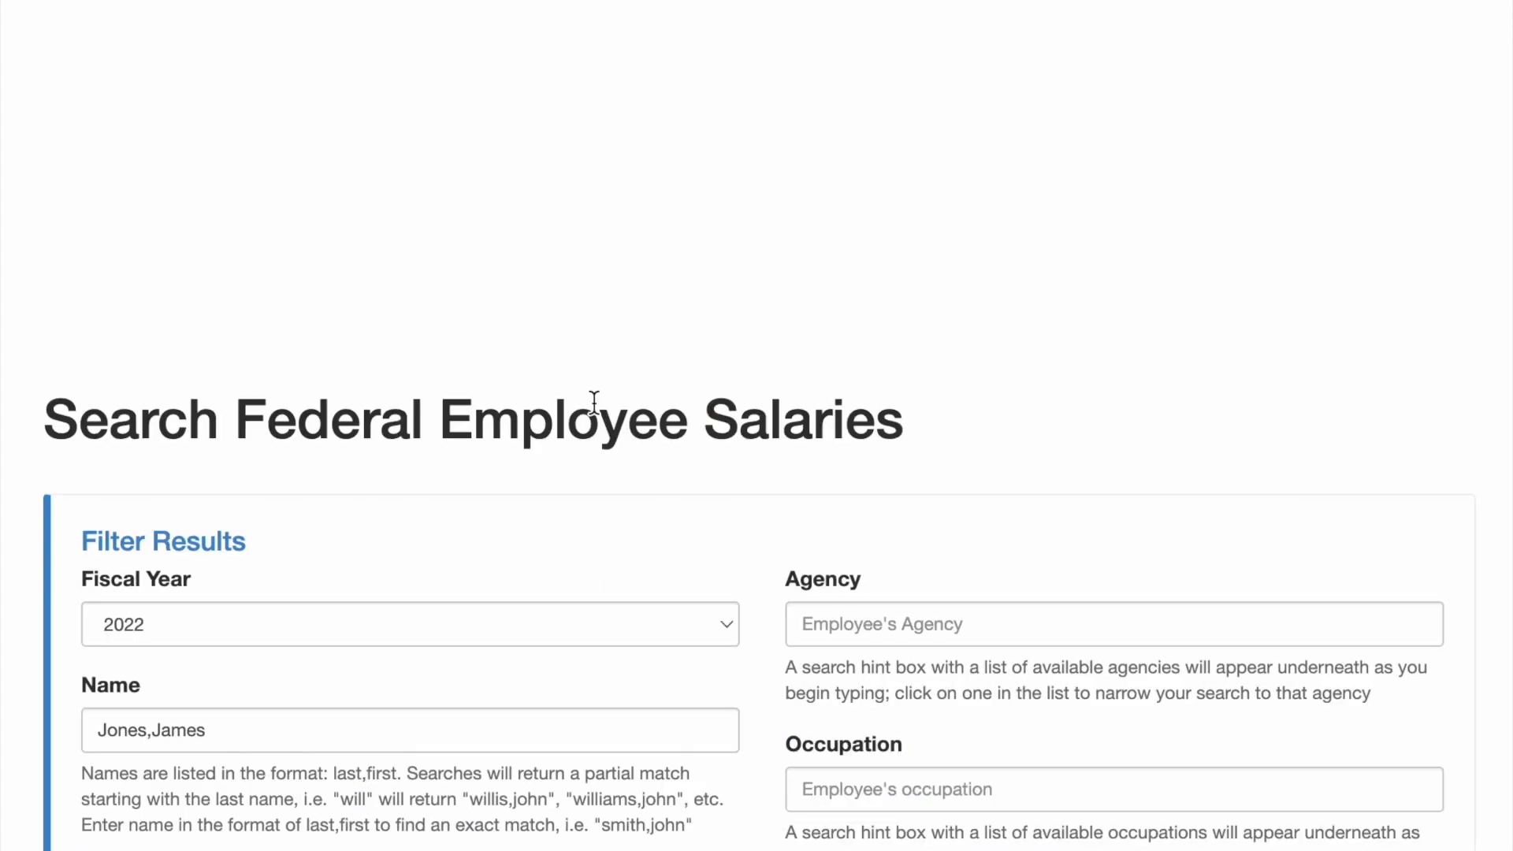
{"action": "scroll", "coordinate": [564, 386], "scroll_direction": "down", "scroll_amount": 7}
{"action": "scroll", "coordinate": [552, 378], "scroll_direction": "down", "scroll_amount": 12}
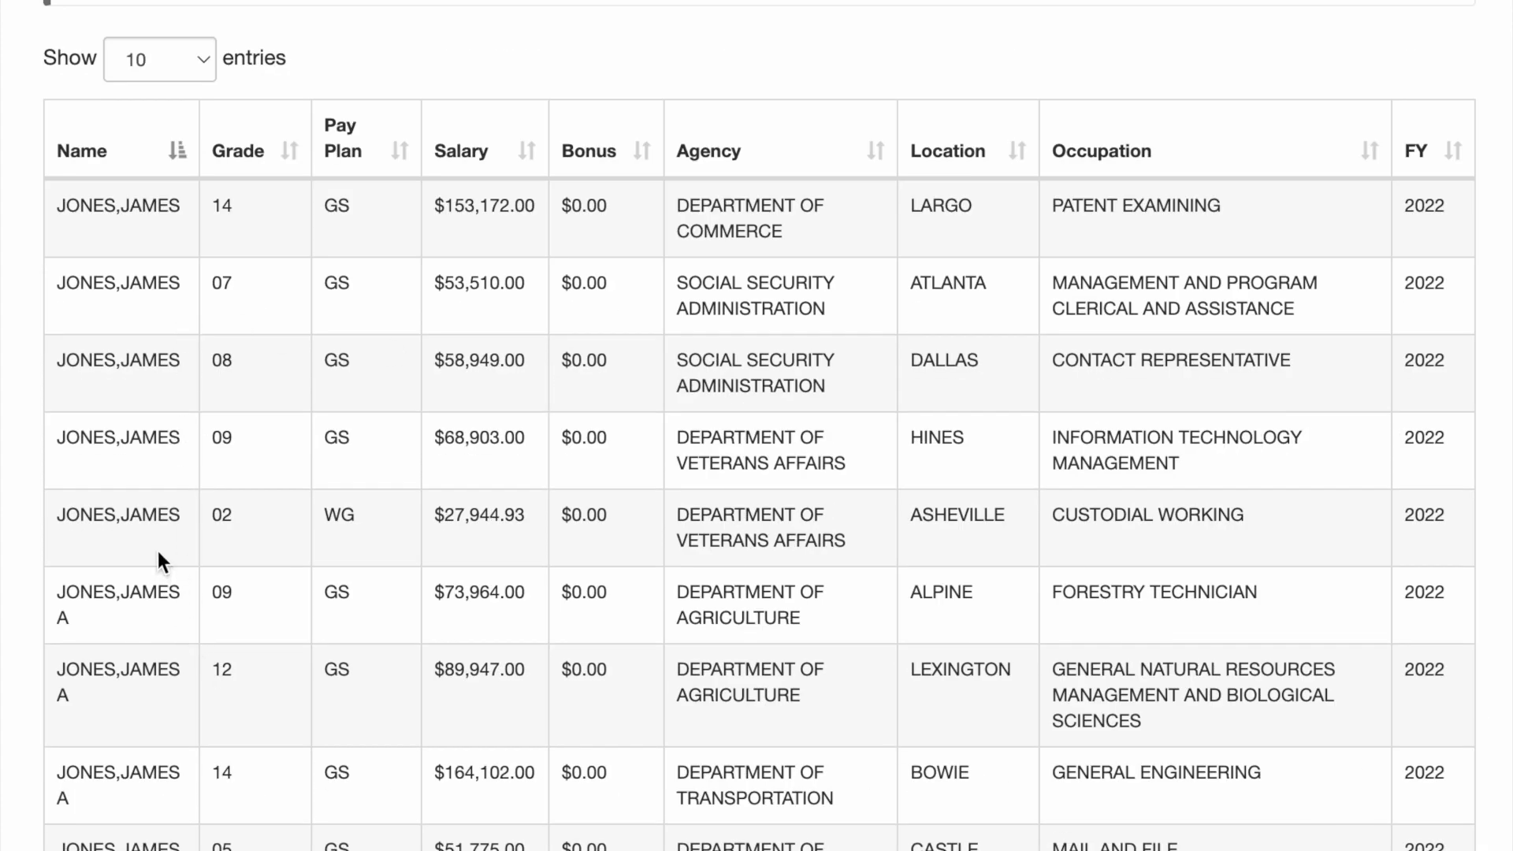
{"action": "scroll", "coordinate": [156, 552], "scroll_direction": "up", "scroll_amount": 10}
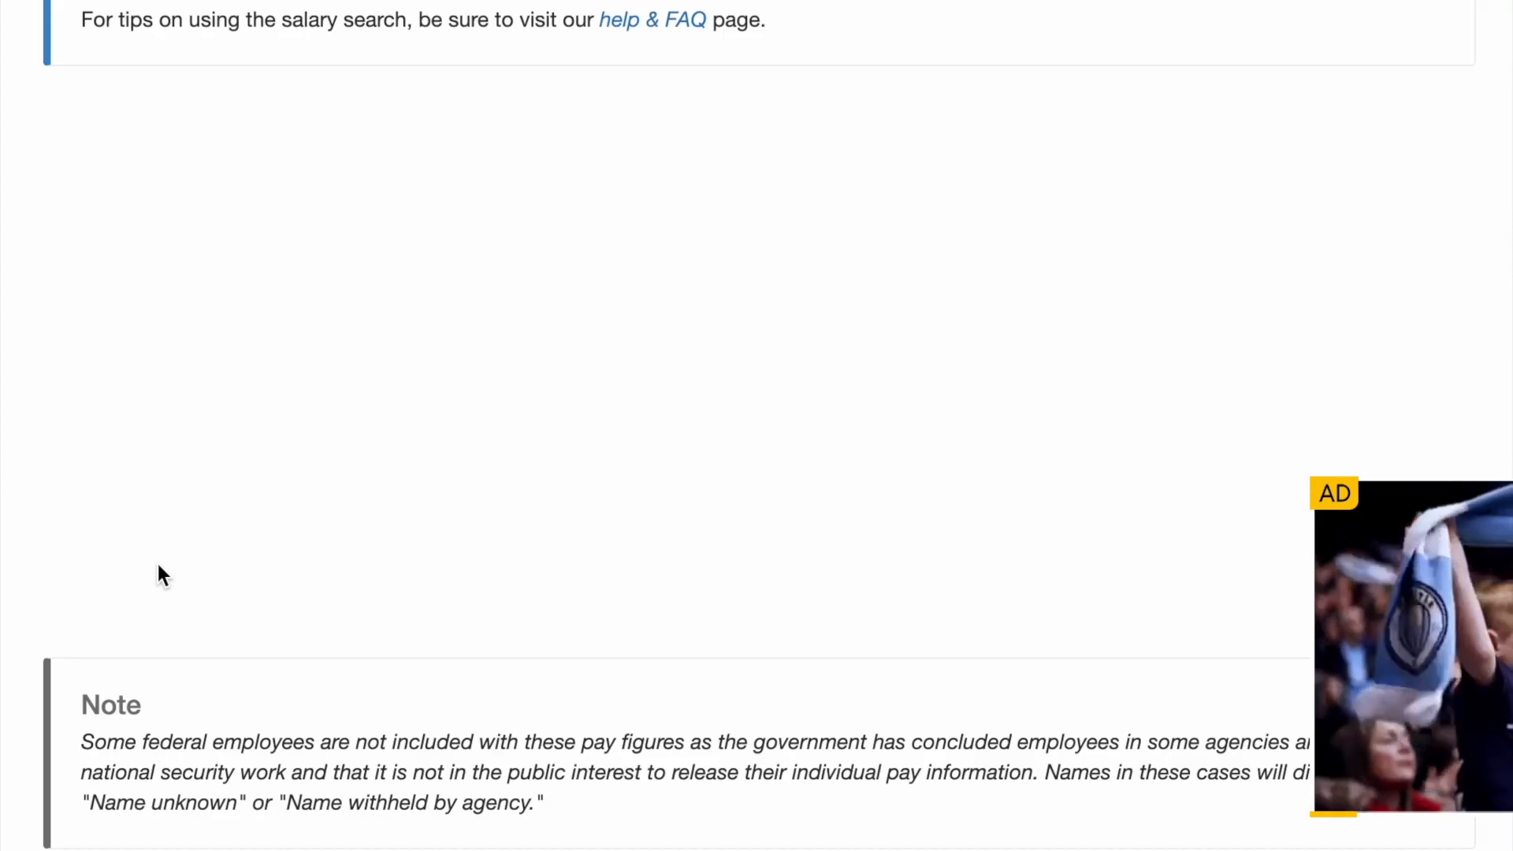
{"action": "scroll", "coordinate": [638, 197], "scroll_direction": "up", "scroll_amount": 7}
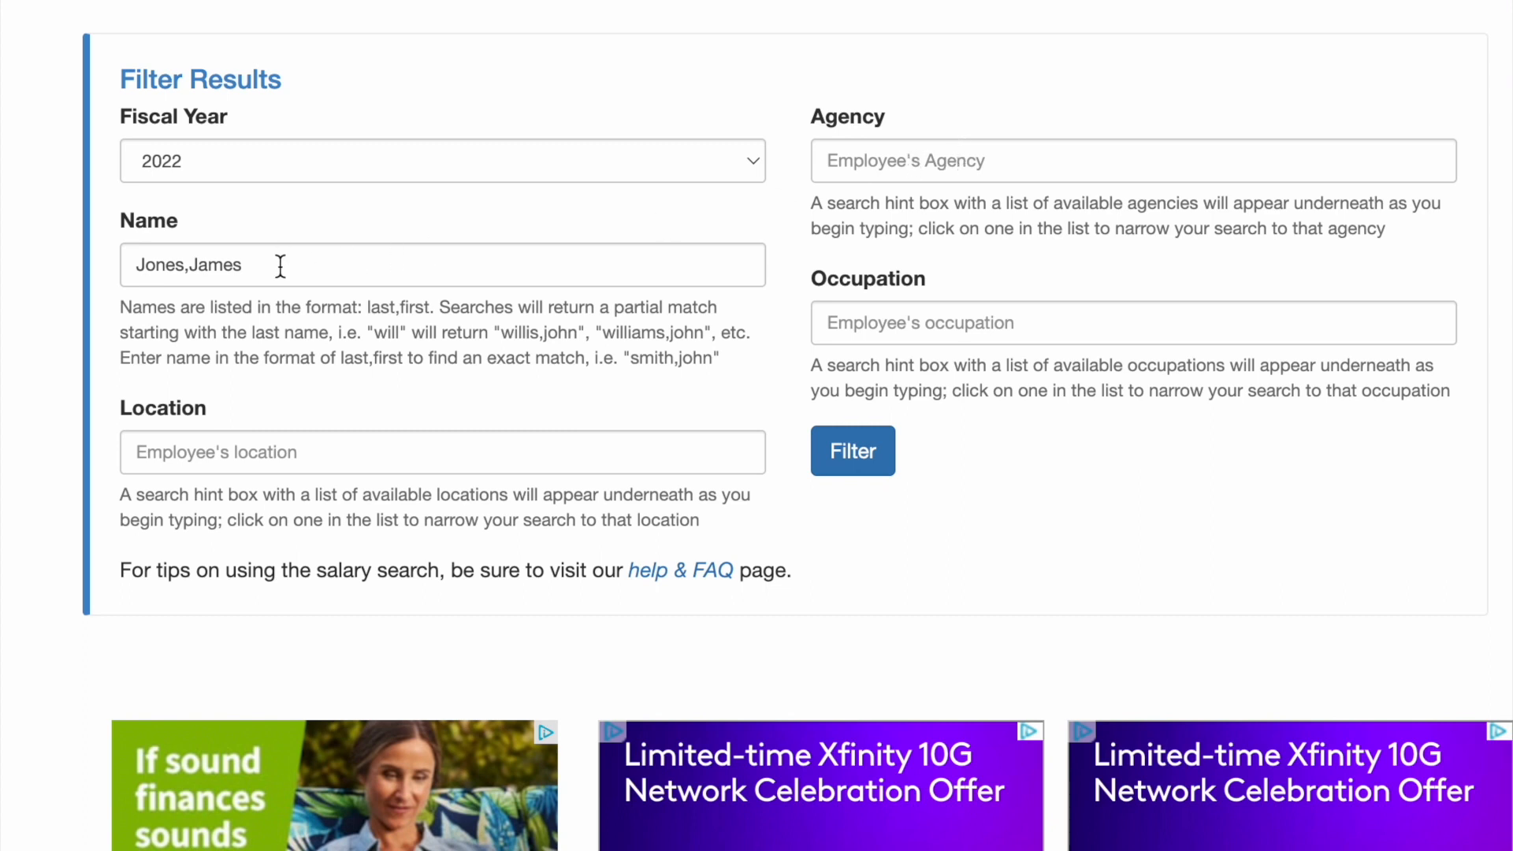
Add agency DEPARTMENT OF HEALTH AND HUMAN SERVICES, leaving one GS-13 $113,944.00 match
{"action": "left_click", "coordinate": [867, 162]}
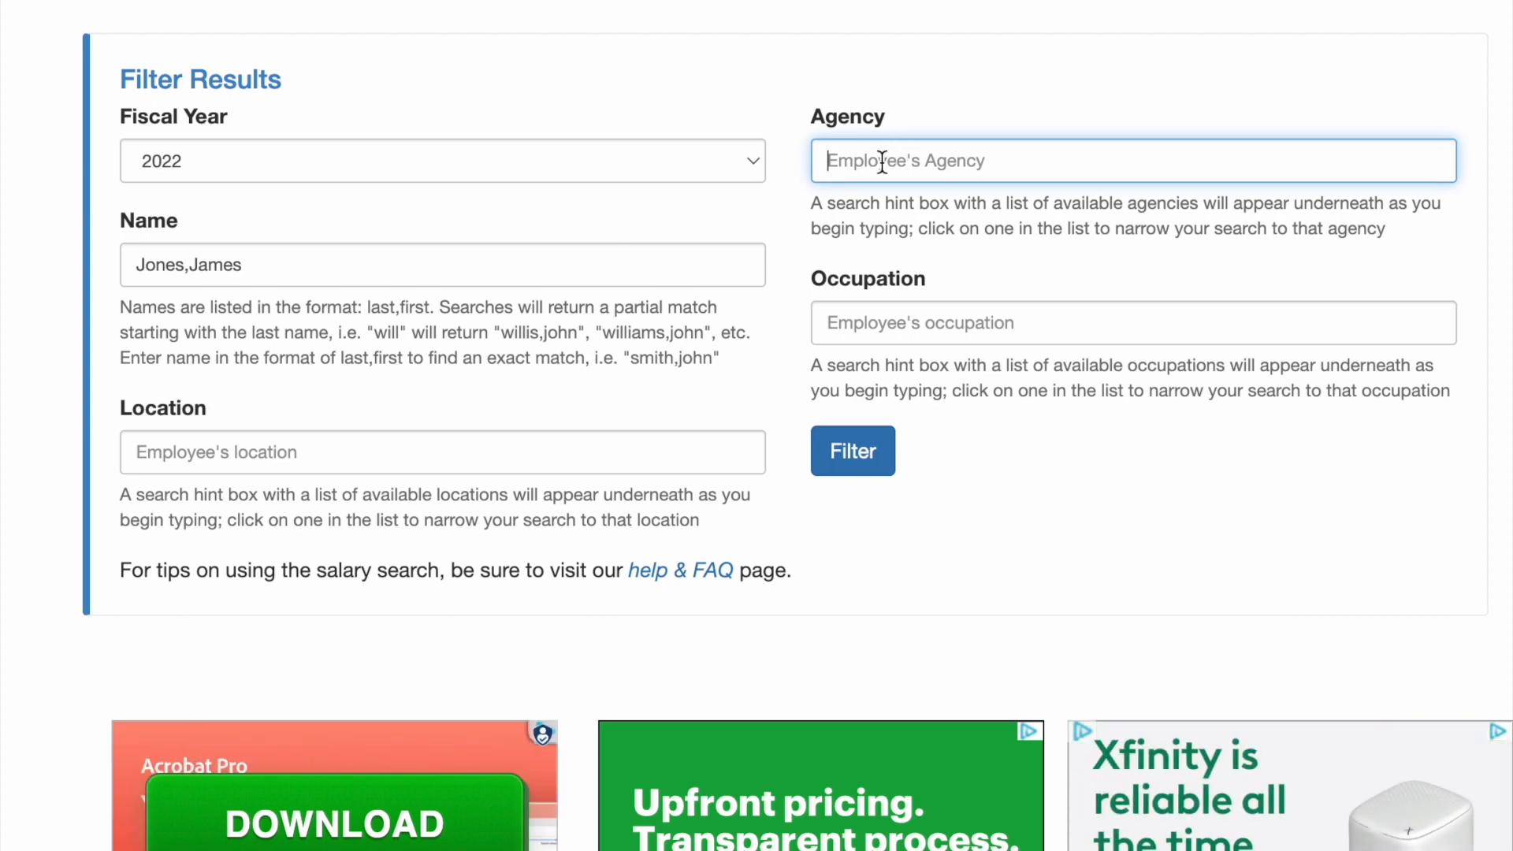
{"action": "type", "text": "dep"}
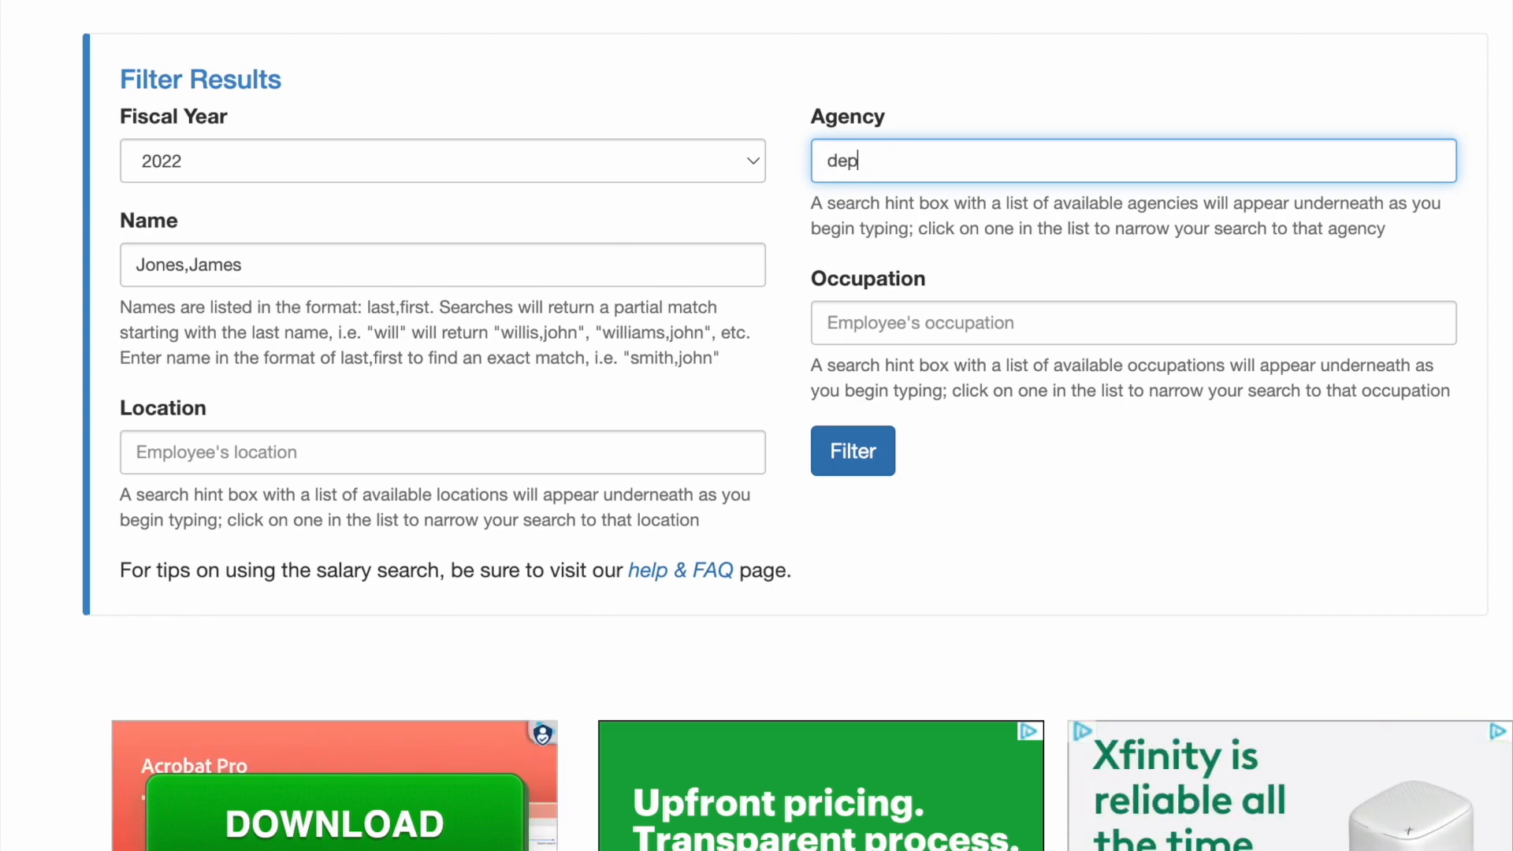
{"action": "type", "text": "a"}
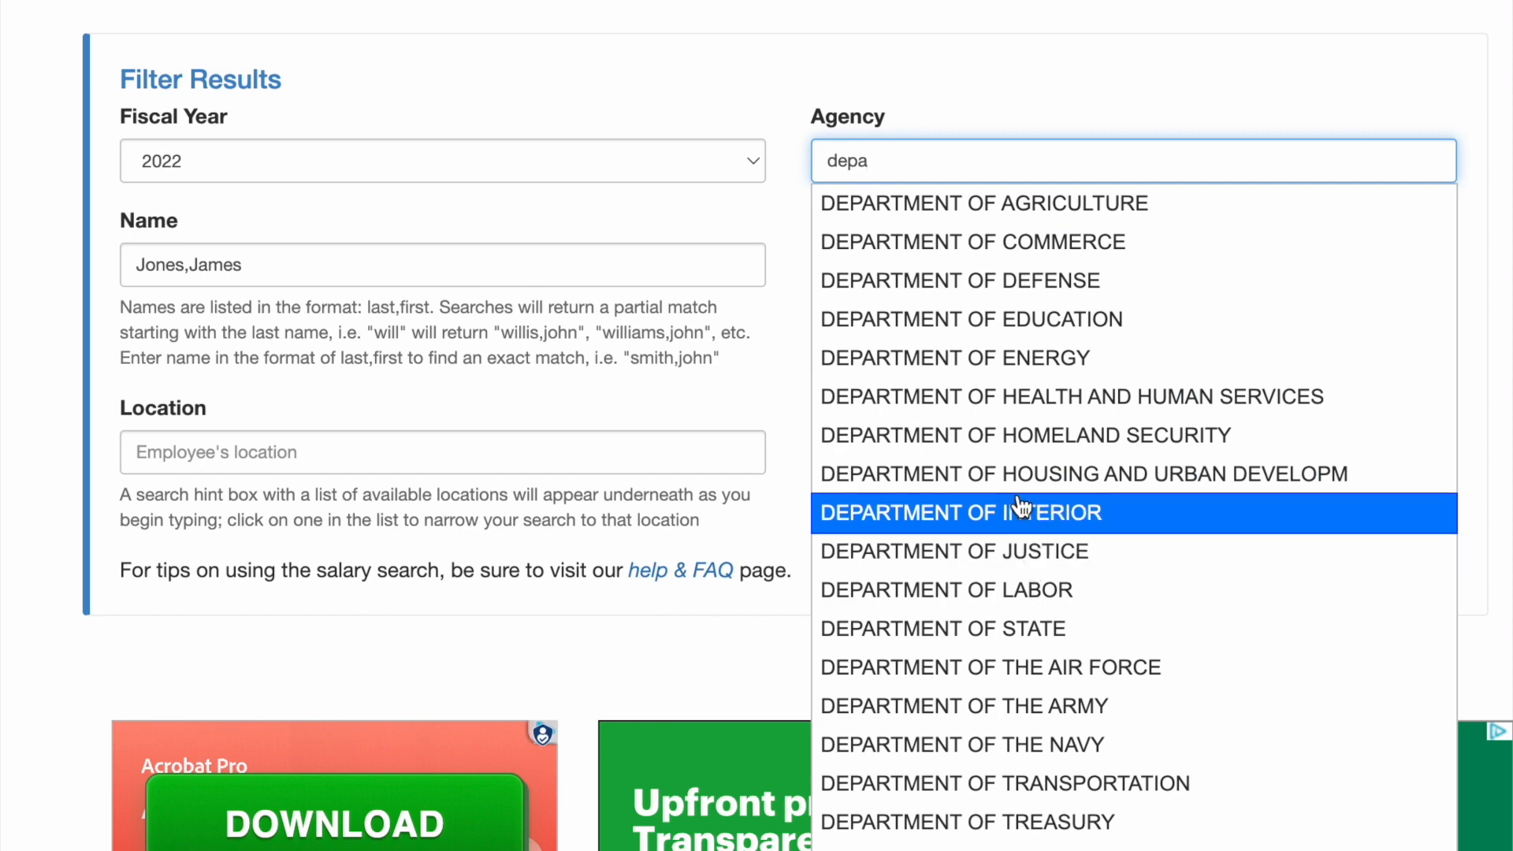
{"action": "left_click", "coordinate": [1022, 405]}
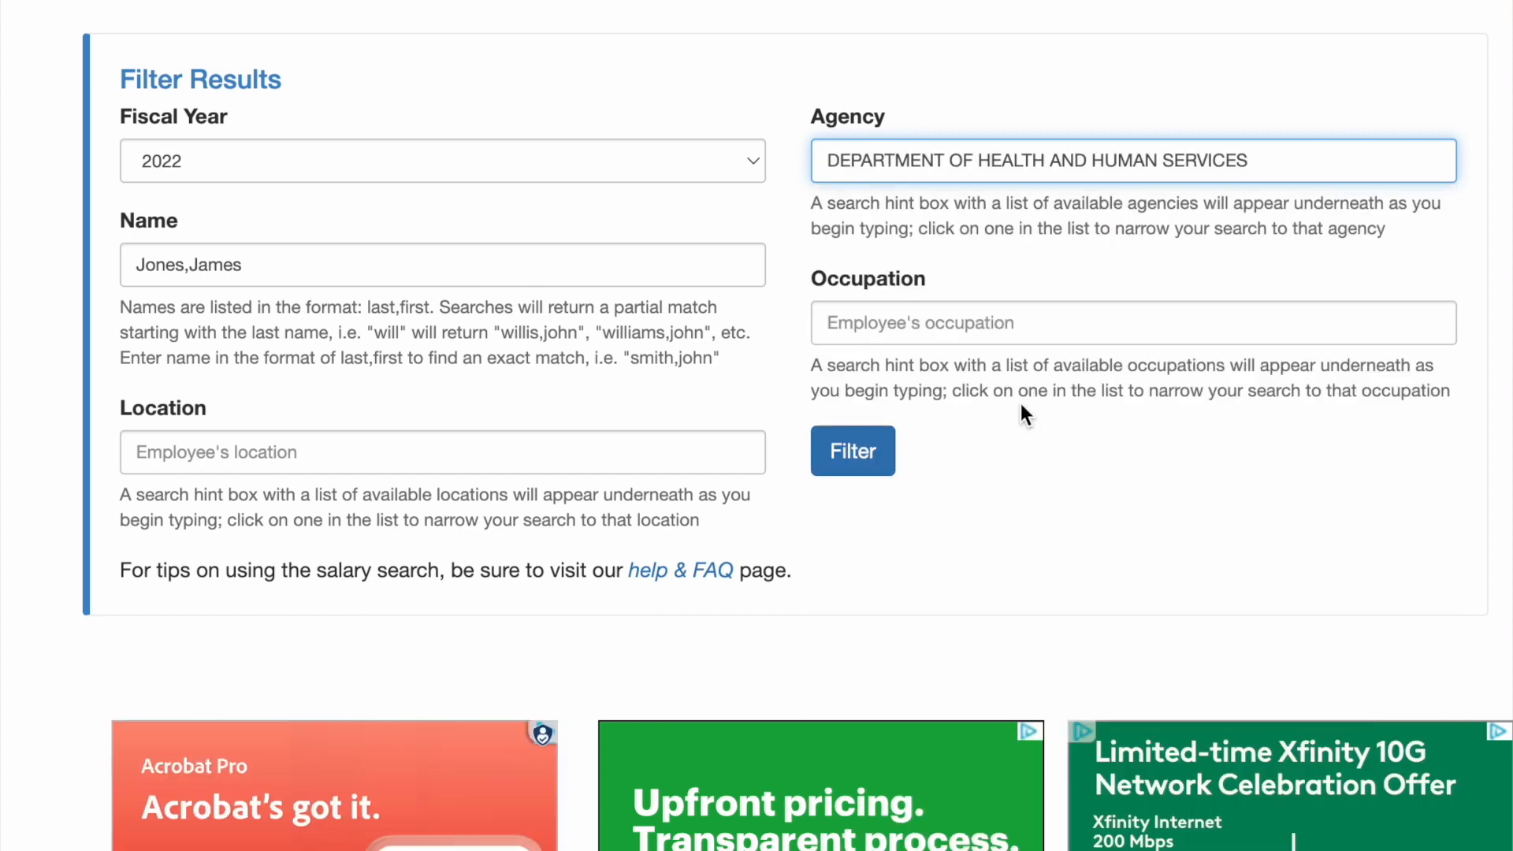
{"action": "left_click", "coordinate": [867, 465]}
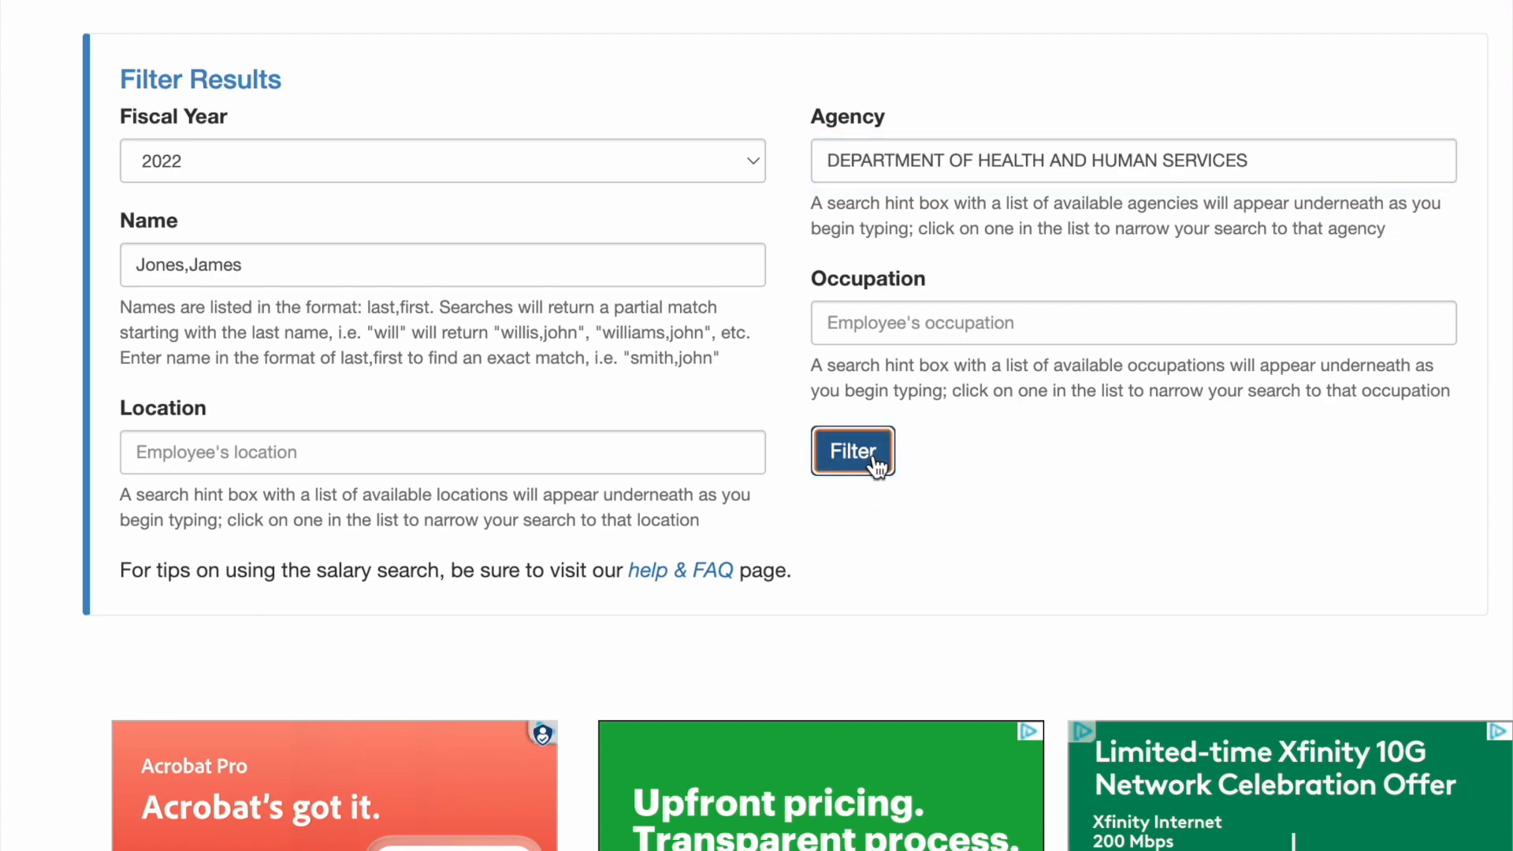
{"action": "scroll", "coordinate": [836, 450], "scroll_direction": "down", "scroll_amount": 7}
{"action": "scroll", "coordinate": [796, 440], "scroll_direction": "down", "scroll_amount": 12}
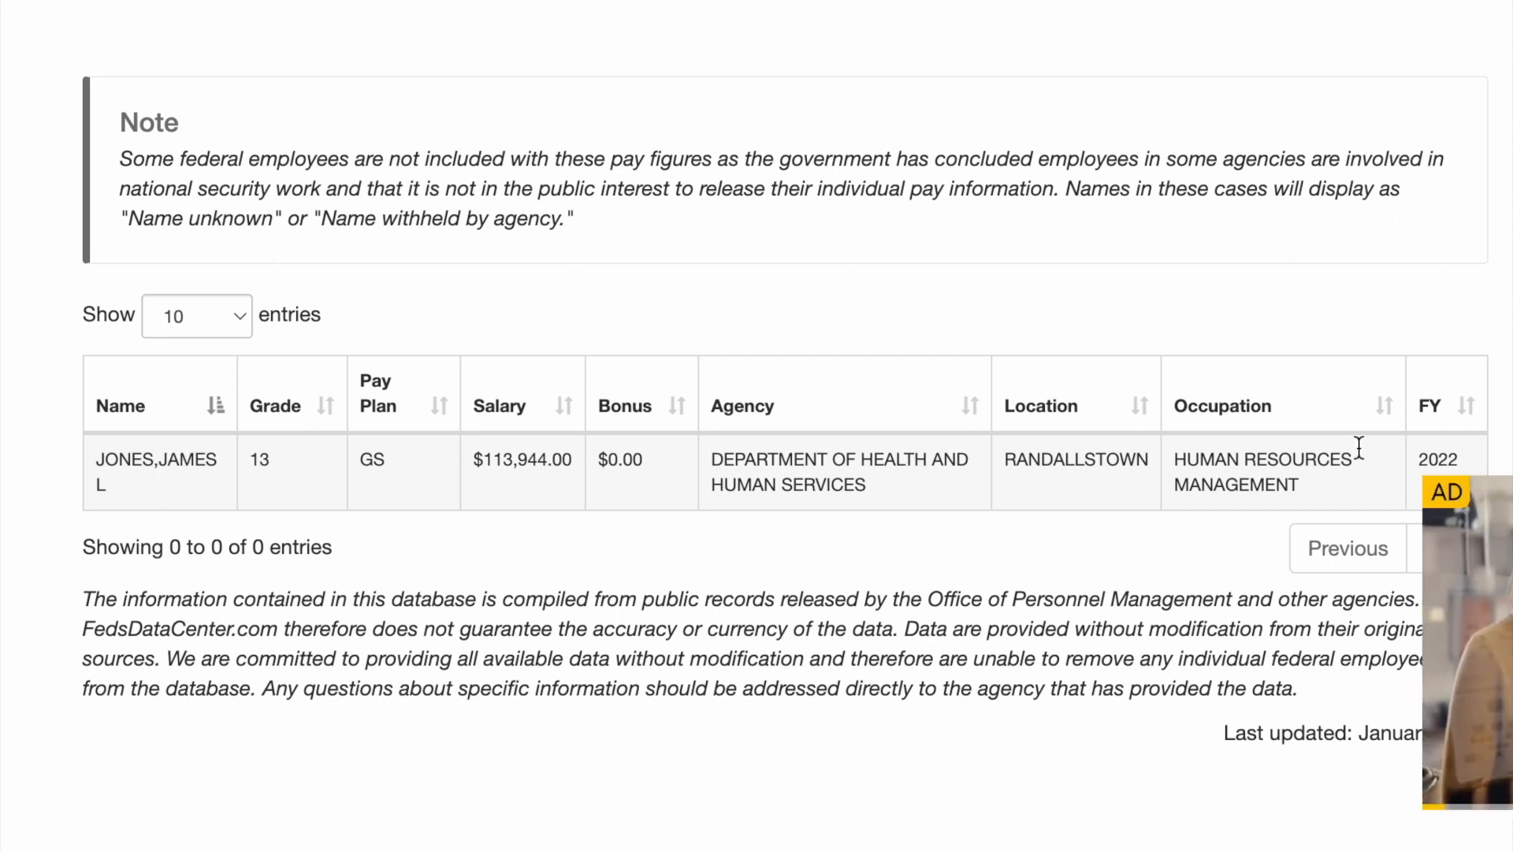
{"action": "scroll", "coordinate": [1182, 512], "scroll_direction": "down", "scroll_amount": 1}
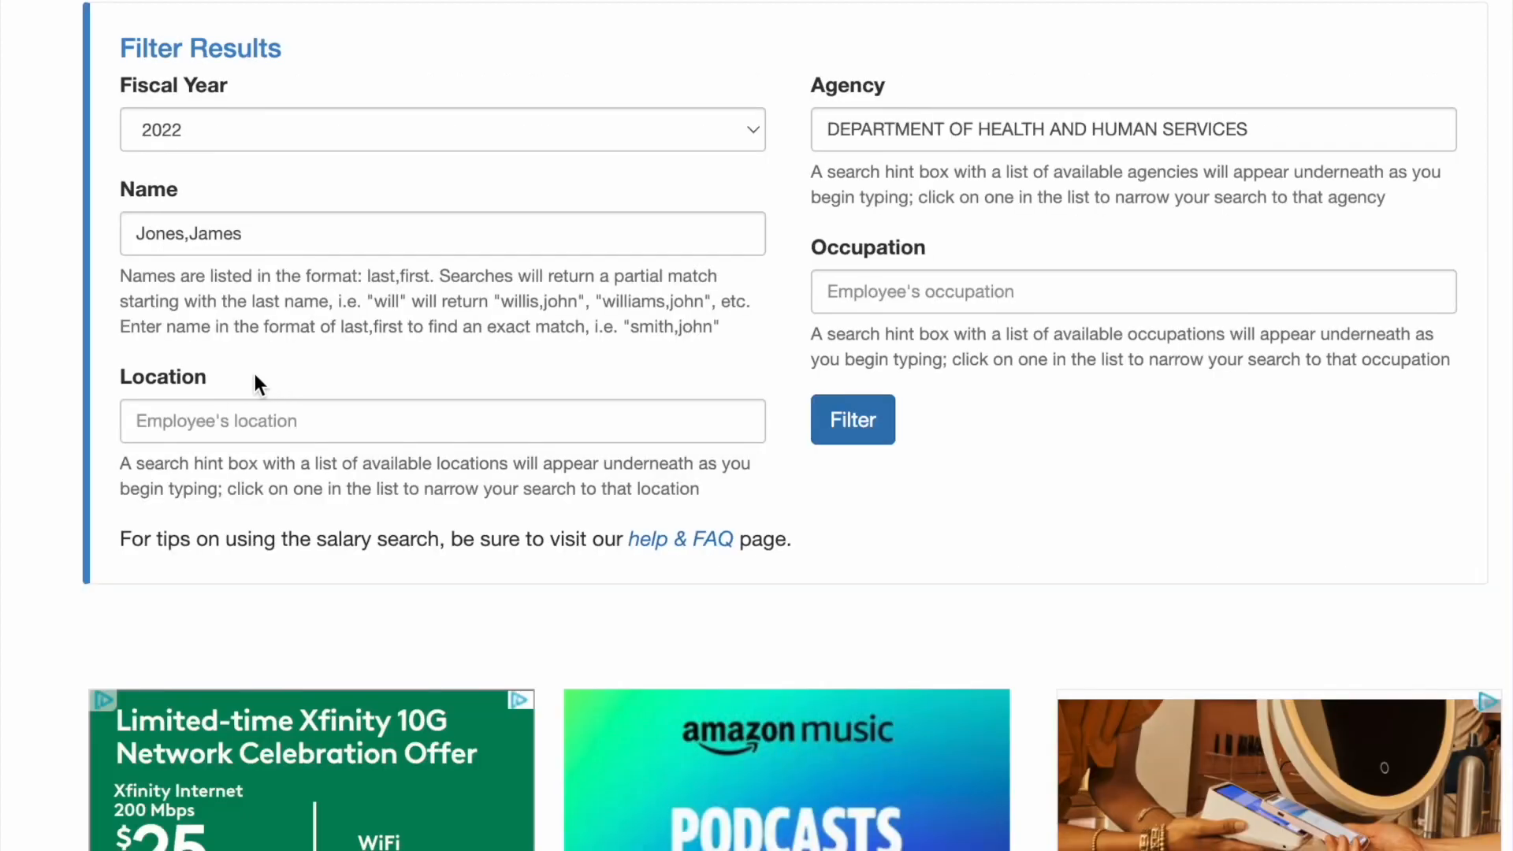
Enter 'washin' in the Location box and pick WASHINGTON from the suggestions
{"action": "left_click", "coordinate": [203, 422]}
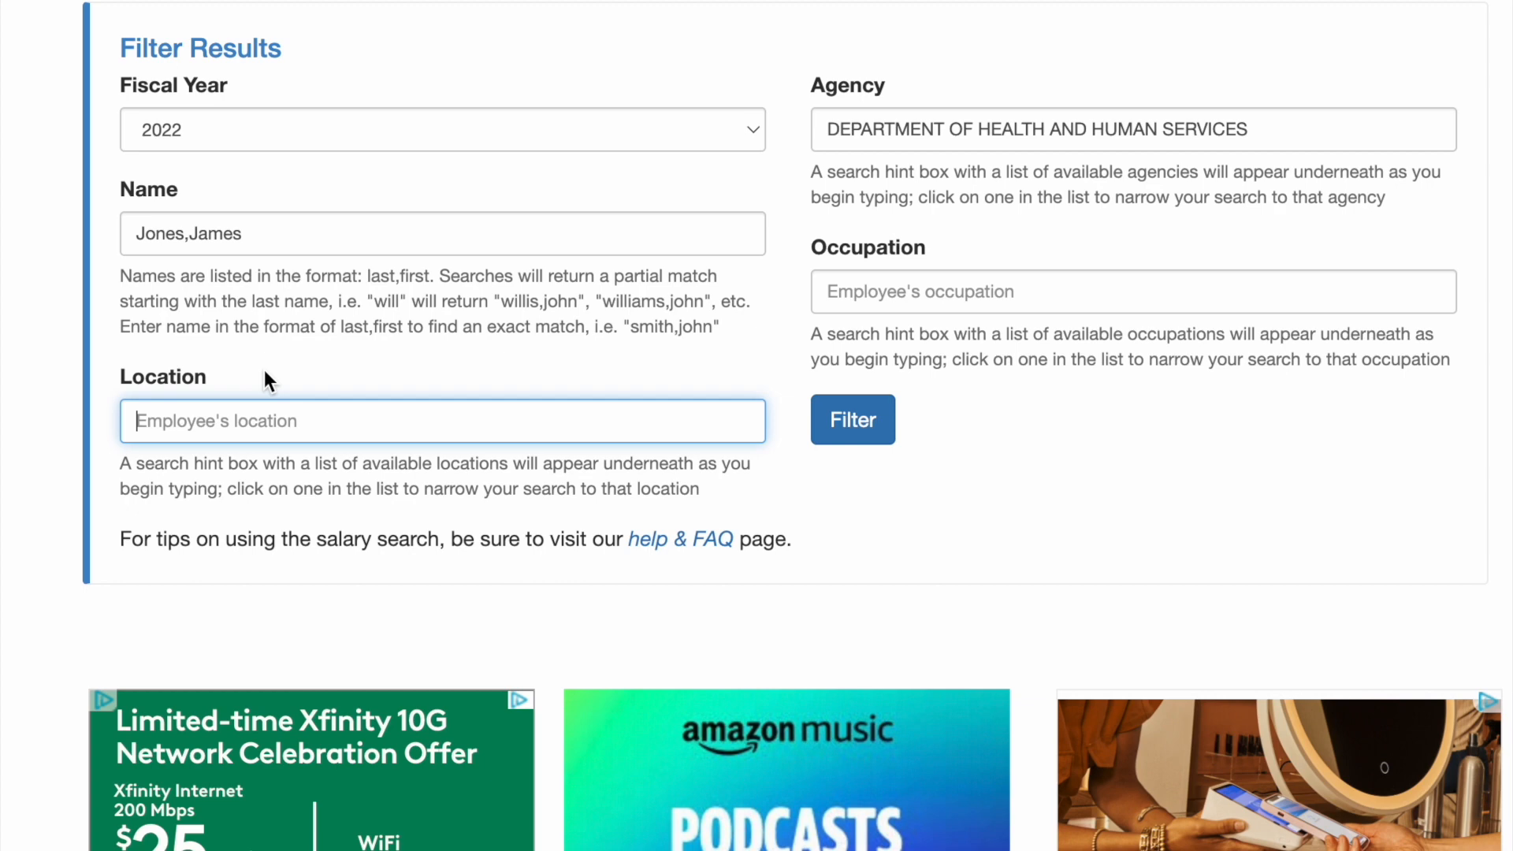
{"action": "type", "text": "washin"}
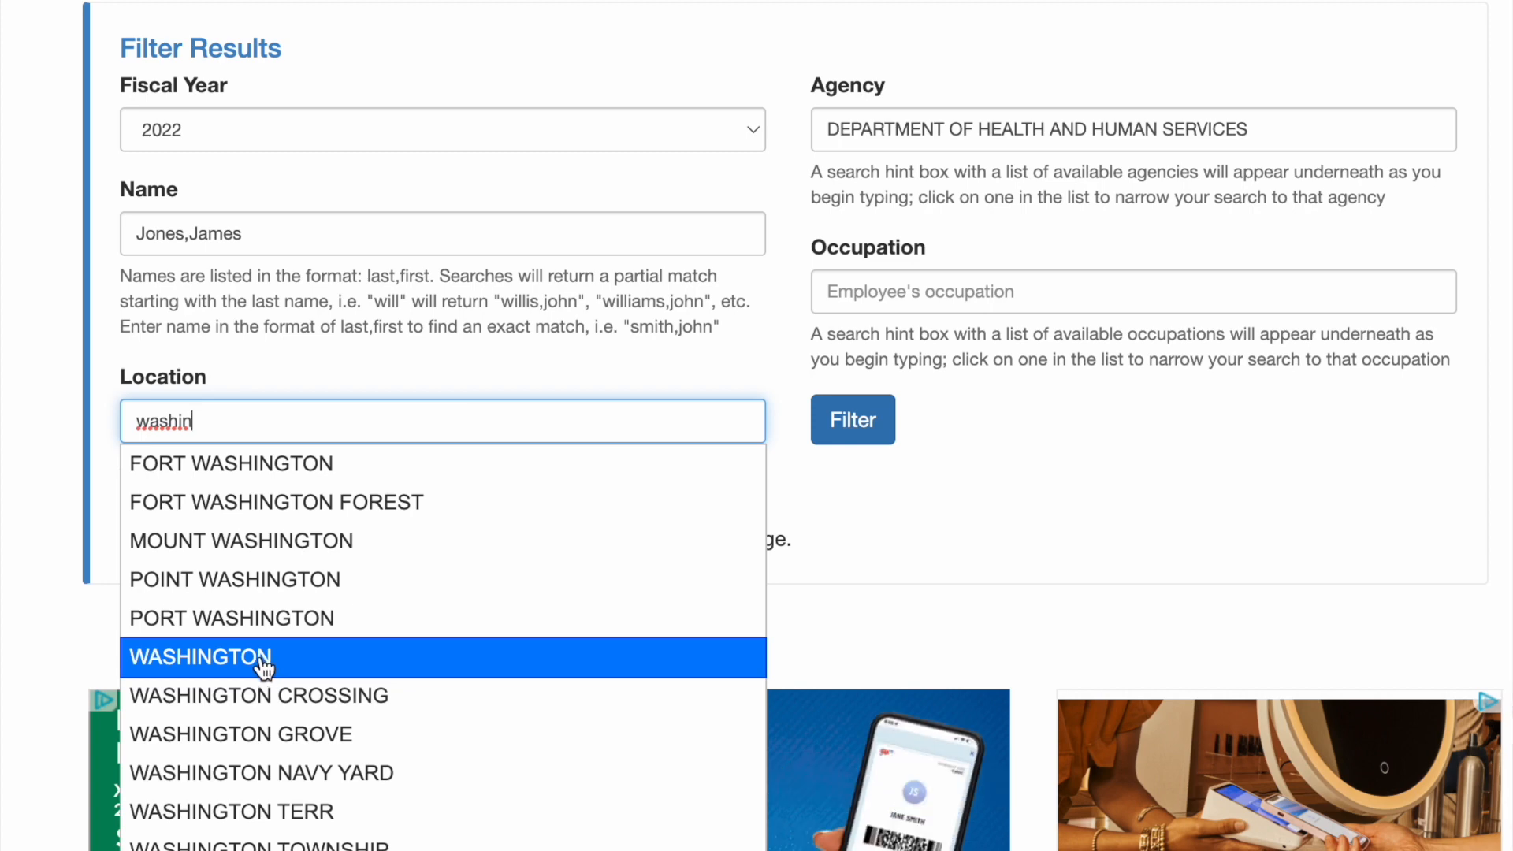
{"action": "left_click", "coordinate": [261, 662]}
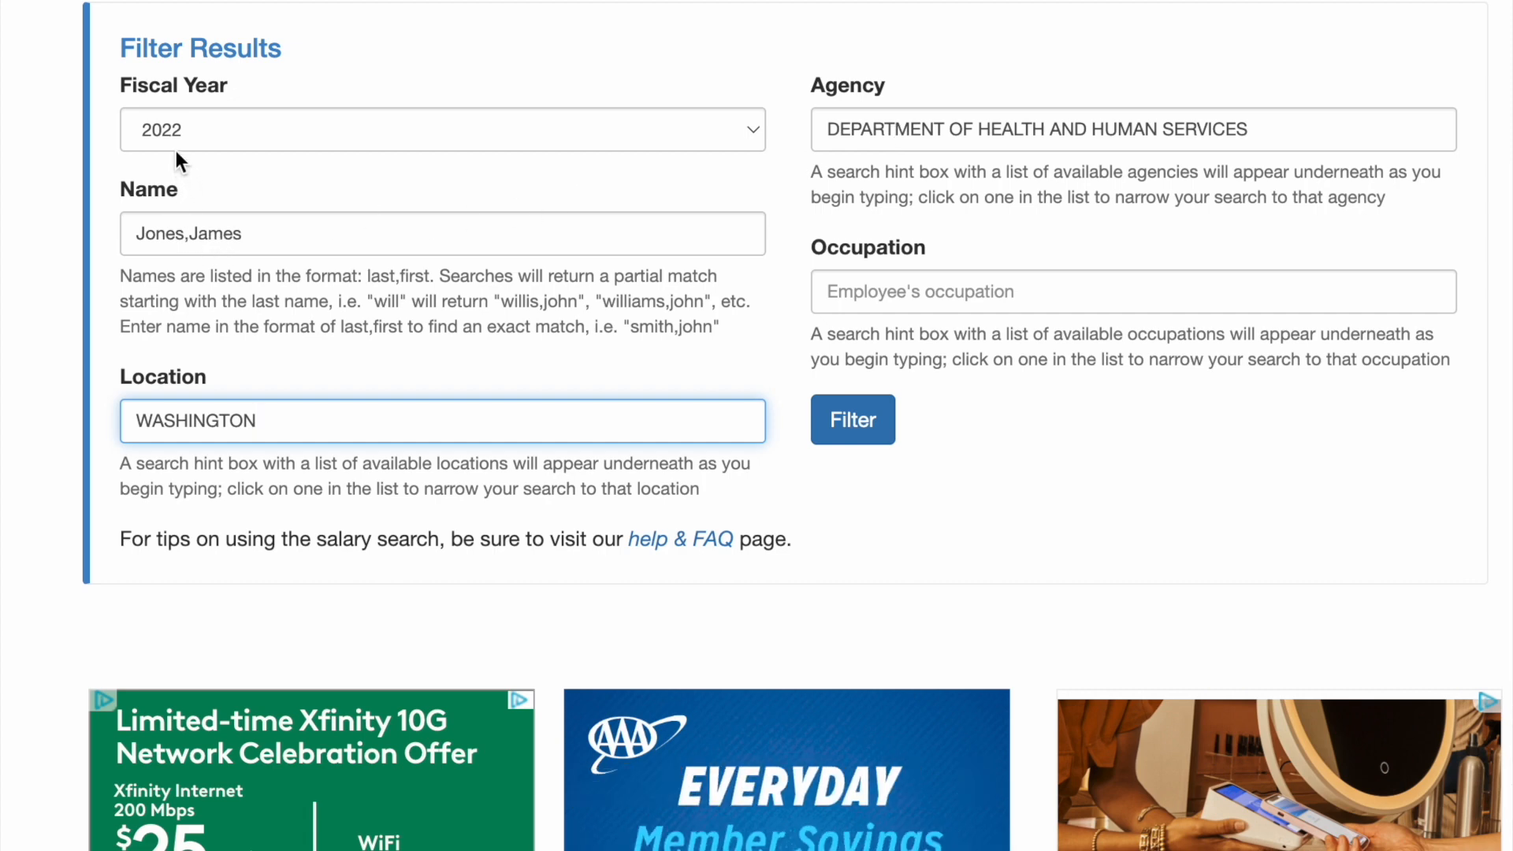
Apply the WASHINGTON location filter and scroll to the salary results table
{"action": "left_click", "coordinate": [833, 429]}
{"action": "scroll", "coordinate": [481, 543], "scroll_direction": "down", "scroll_amount": 20}
{"action": "scroll", "coordinate": [481, 535], "scroll_direction": "down", "scroll_amount": 2}
{"action": "scroll", "coordinate": [481, 533], "scroll_direction": "up", "scroll_amount": 2}
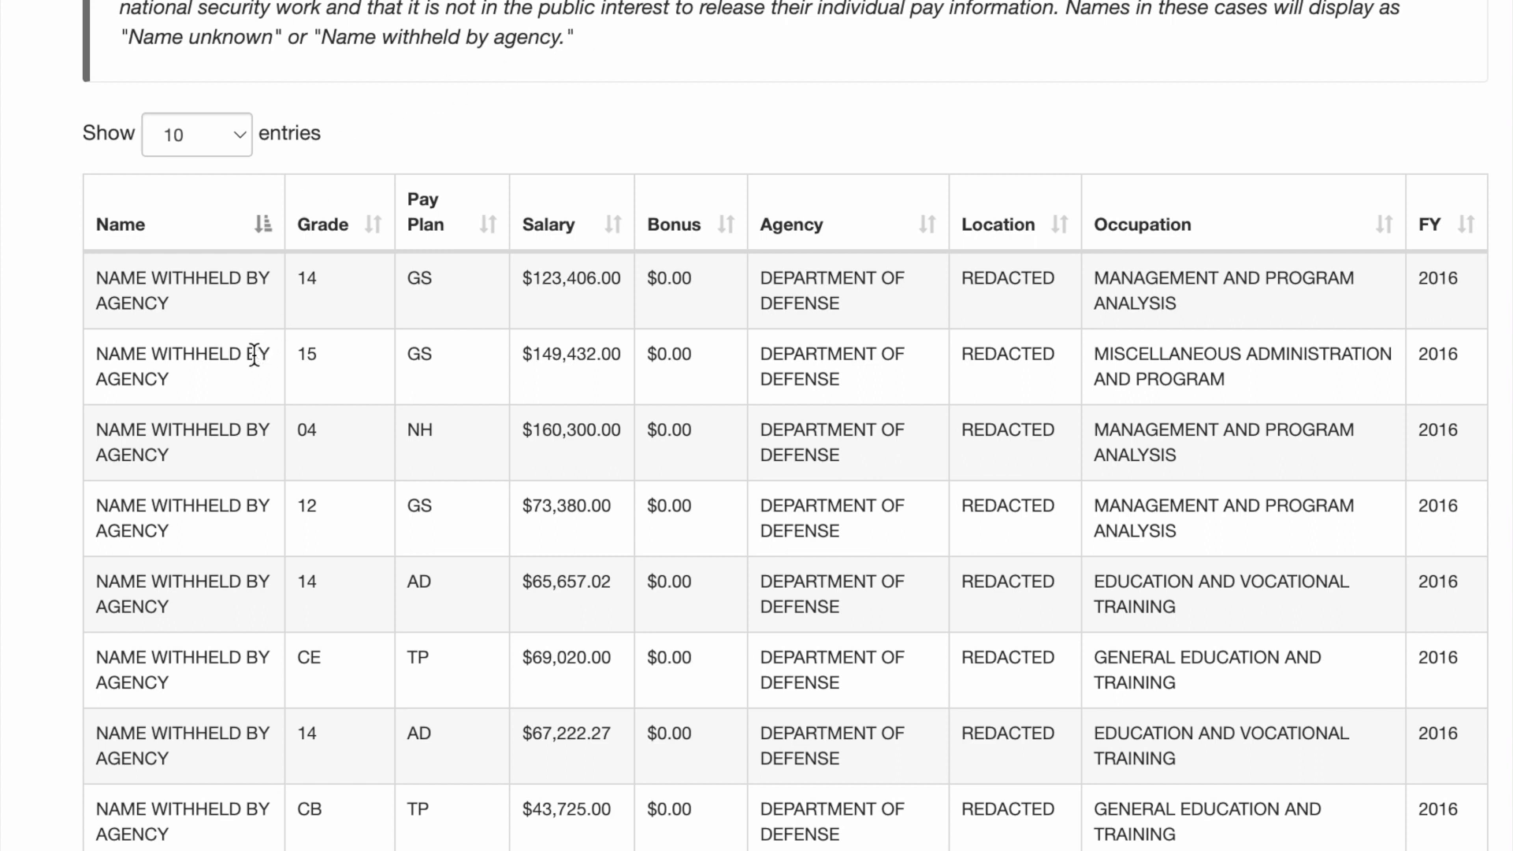
Show 25 entries per page and scroll through the table and back to the top
{"action": "left_click", "coordinate": [235, 136]}
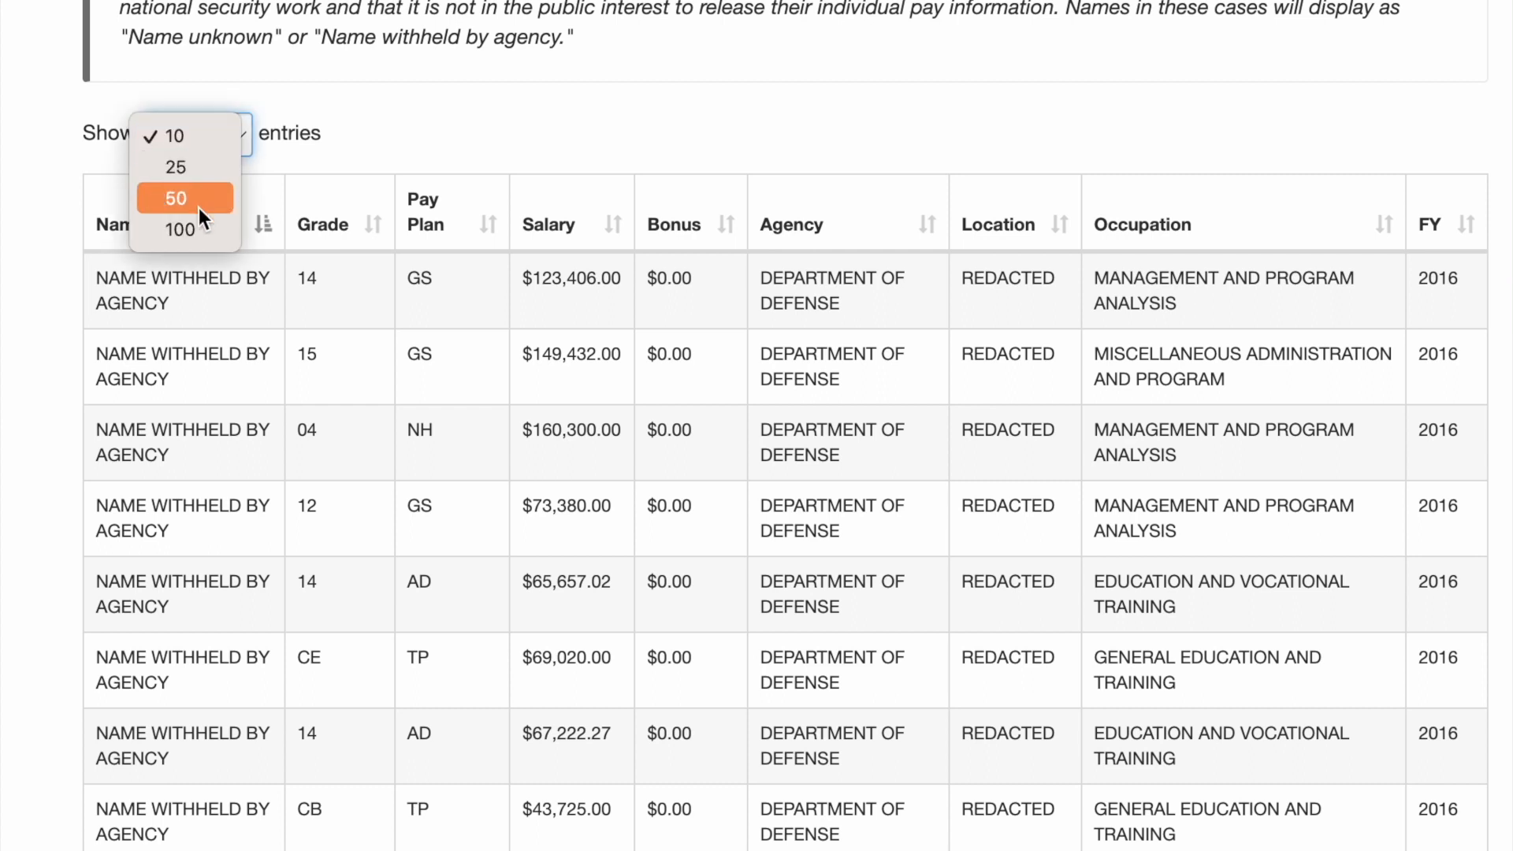
{"action": "left_click", "coordinate": [192, 169]}
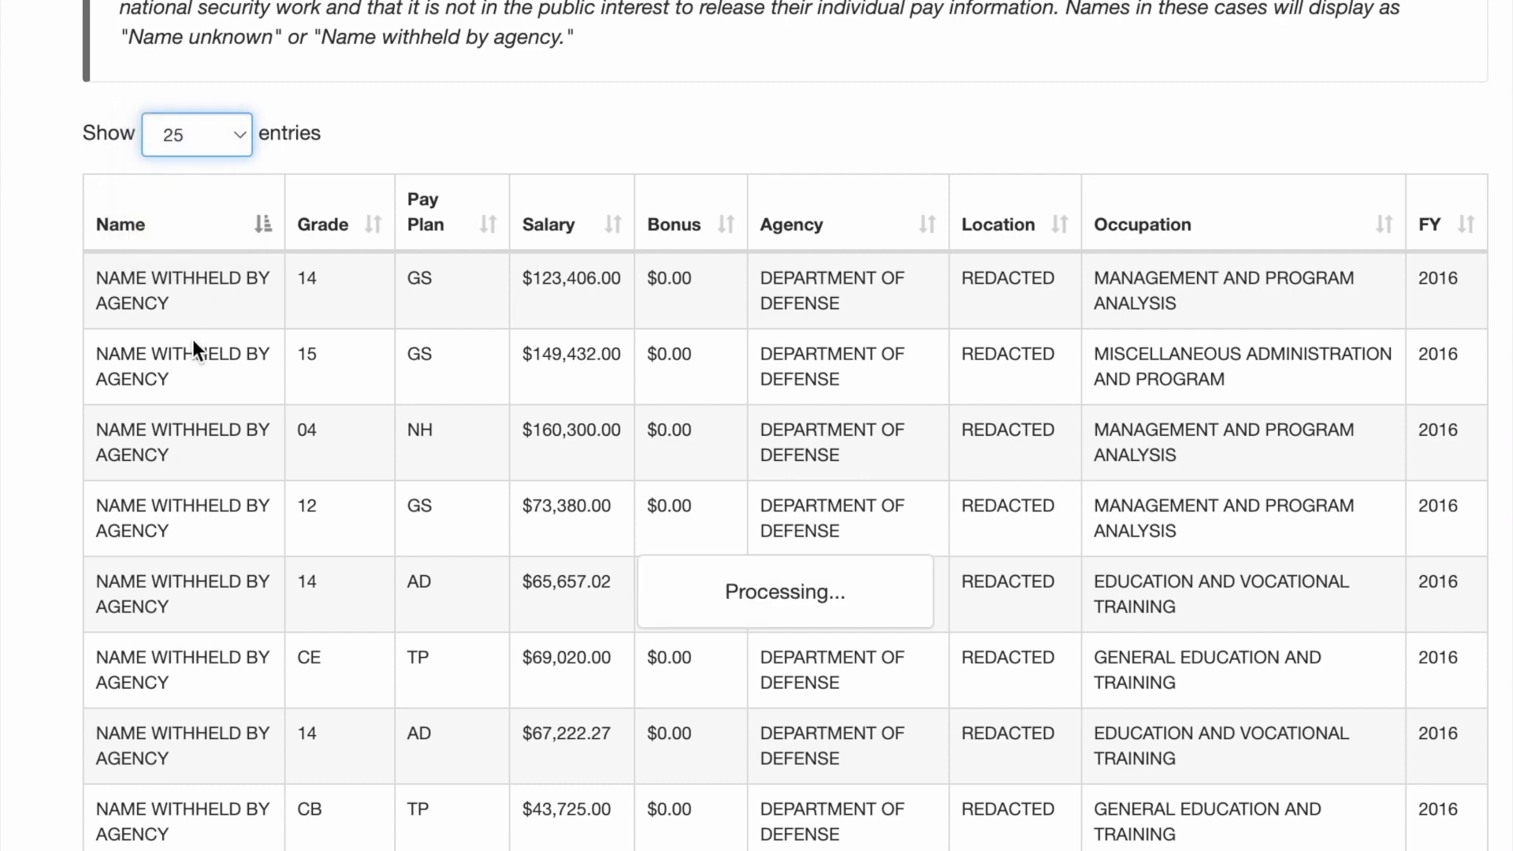
{"action": "scroll", "coordinate": [193, 339], "scroll_direction": "down", "scroll_amount": 8}
{"action": "scroll", "coordinate": [189, 331], "scroll_direction": "down", "scroll_amount": 15}
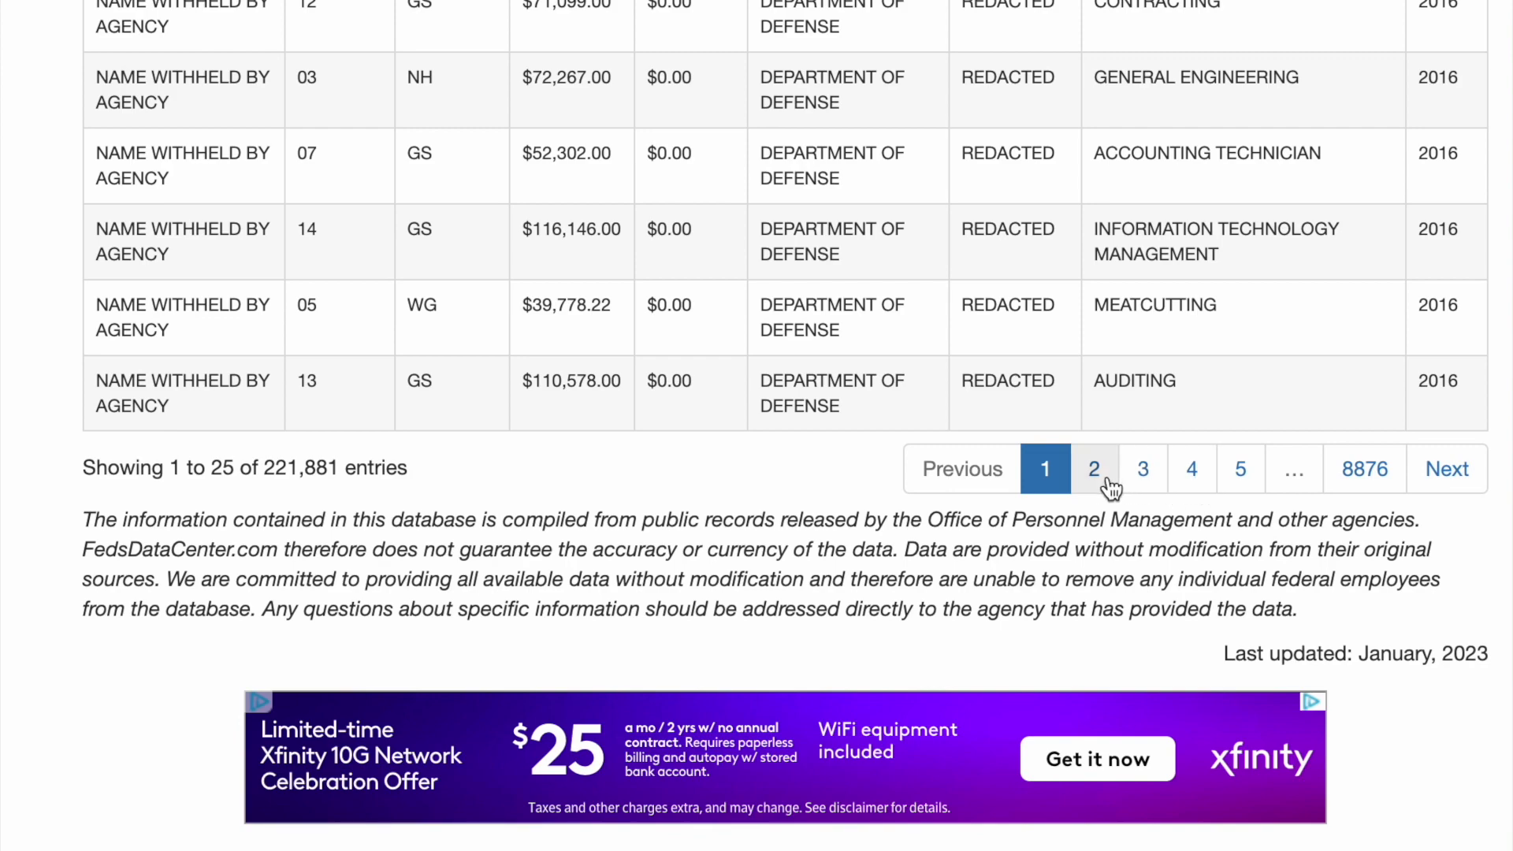
{"action": "scroll", "coordinate": [570, 426], "scroll_direction": "up", "scroll_amount": 8}
{"action": "scroll", "coordinate": [570, 424], "scroll_direction": "up", "scroll_amount": 15}
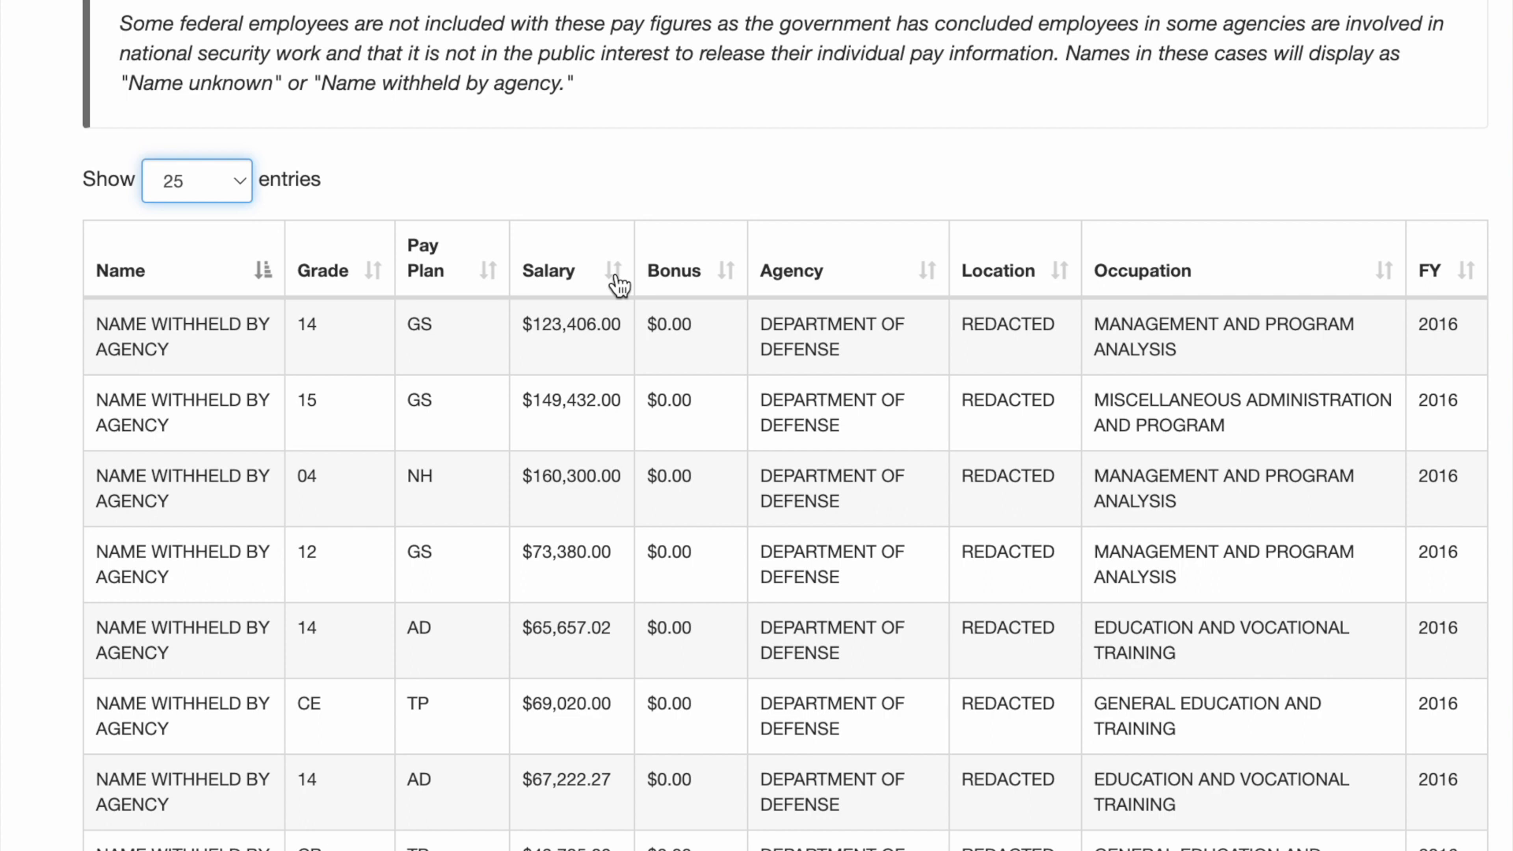
Sort the Salary column highest first, putting the $399,437.00 row on top
{"action": "left_click", "coordinate": [616, 276]}
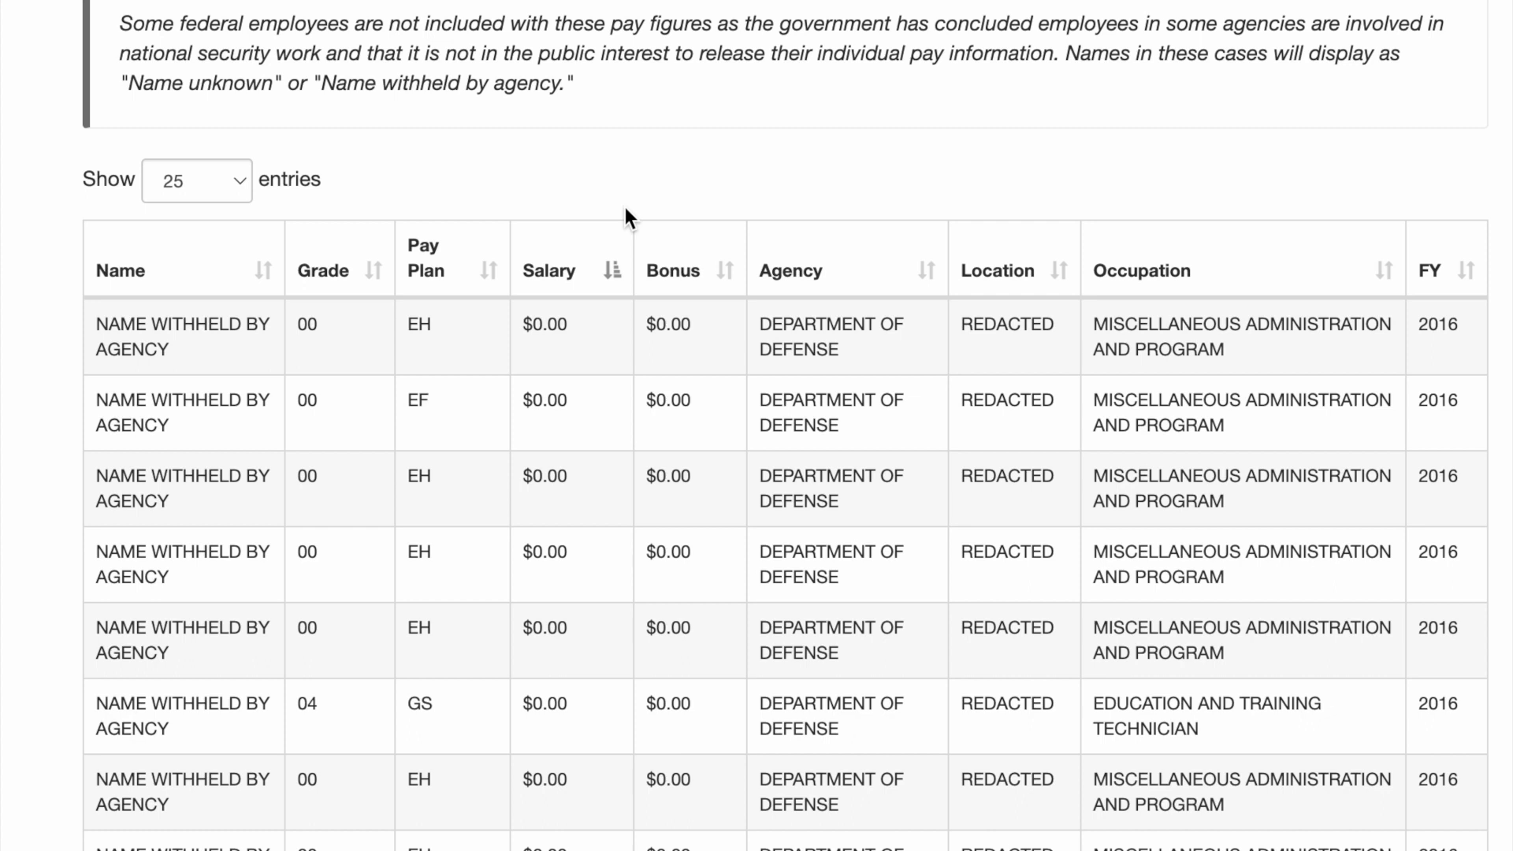
{"action": "left_click", "coordinate": [614, 276]}
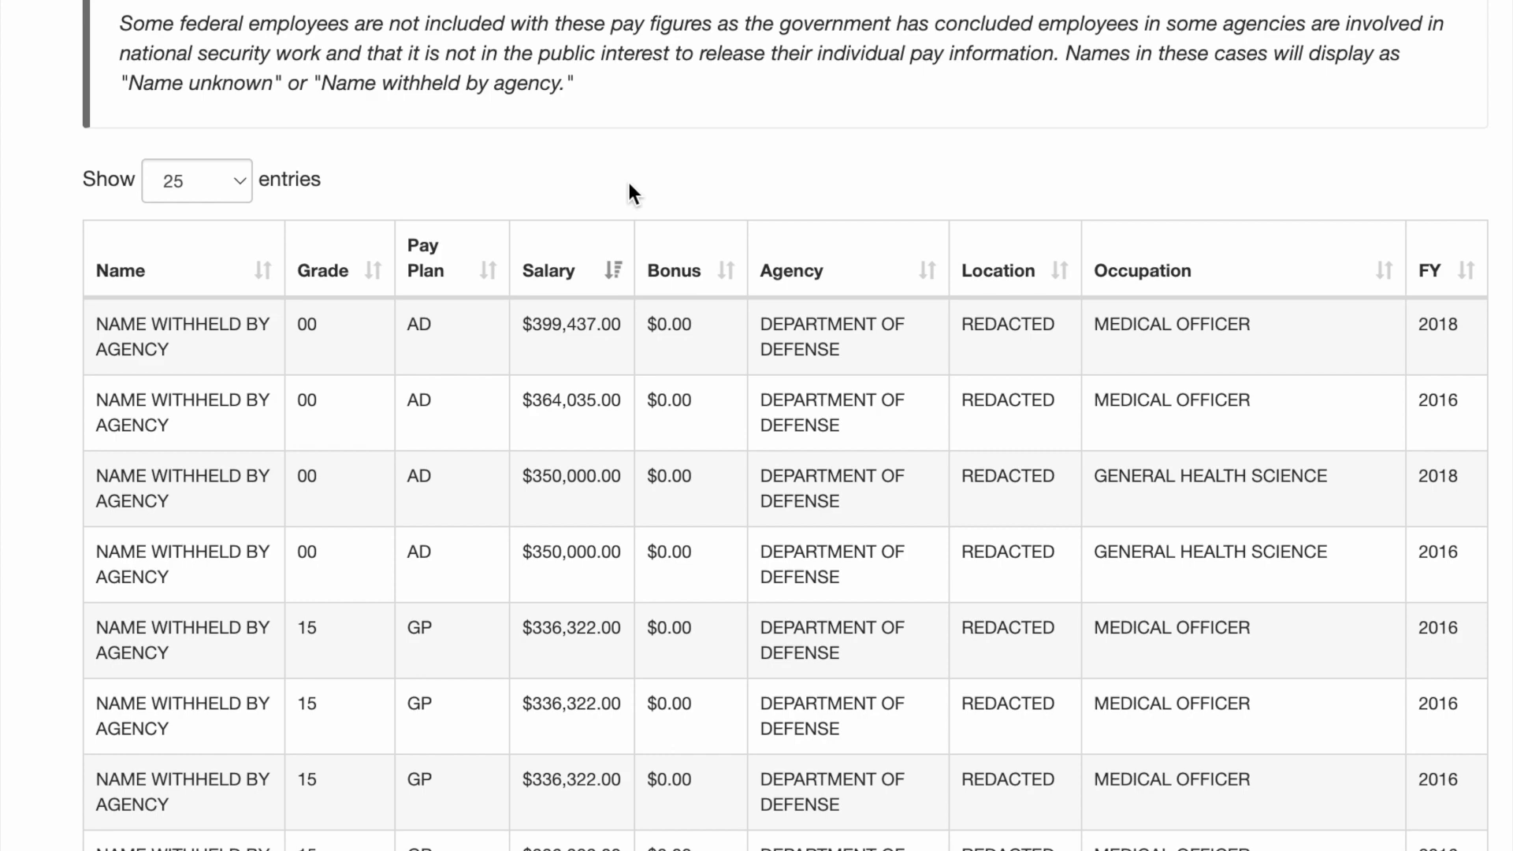